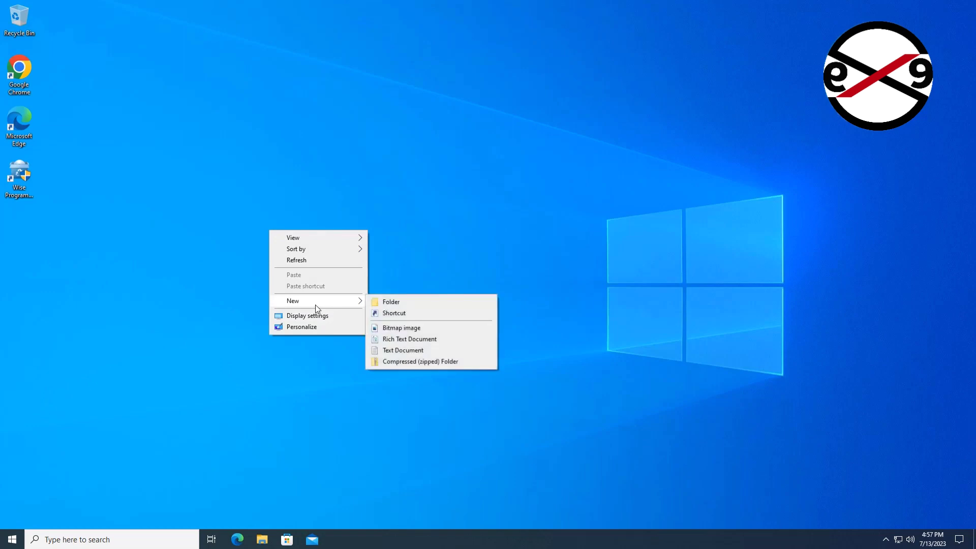
Create a folder named New Folder on the desktop.
left_click(401, 303)
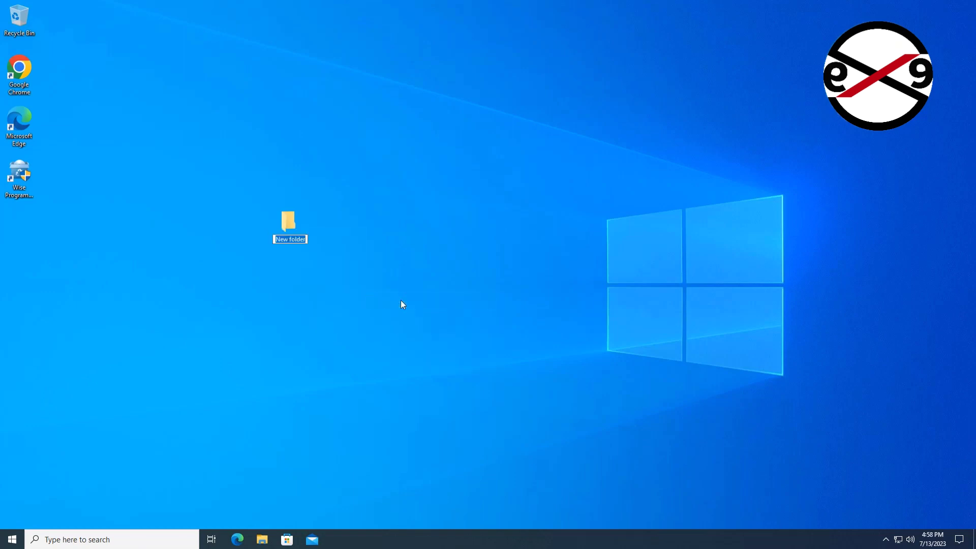
key("BackSpace")
type("New Folder")
key("Return")
Share New Folder over the network with Everyone at the Read/Write permission level.
right_click(290, 223)
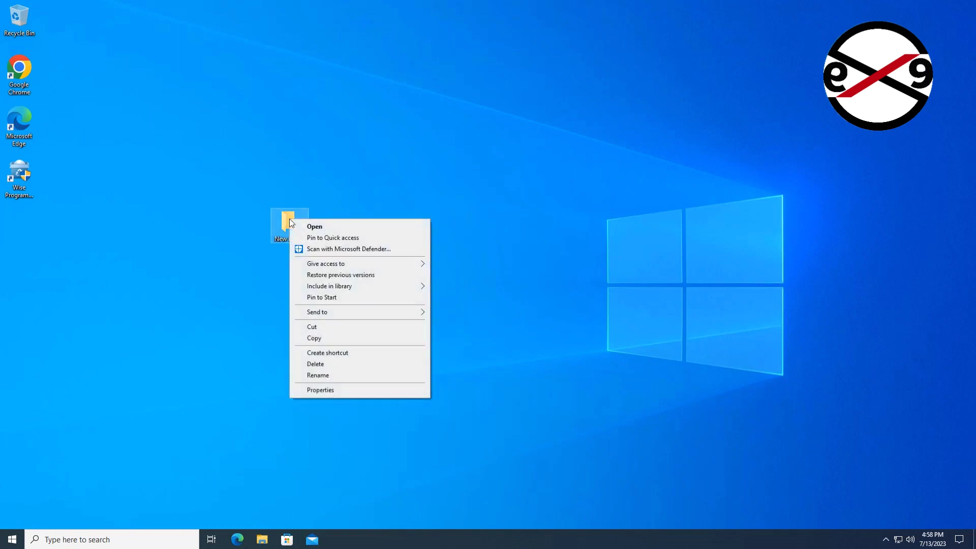
left_click(334, 390)
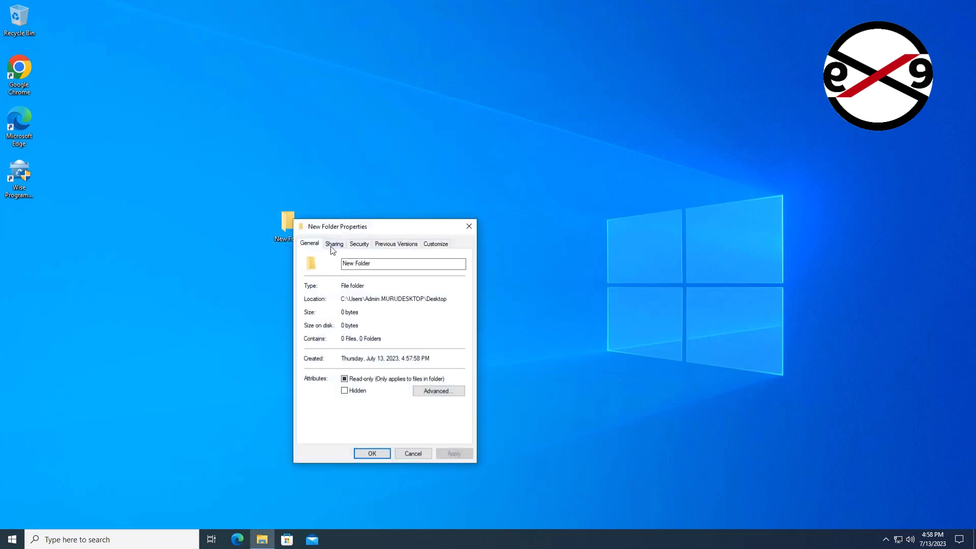
left_click(334, 244)
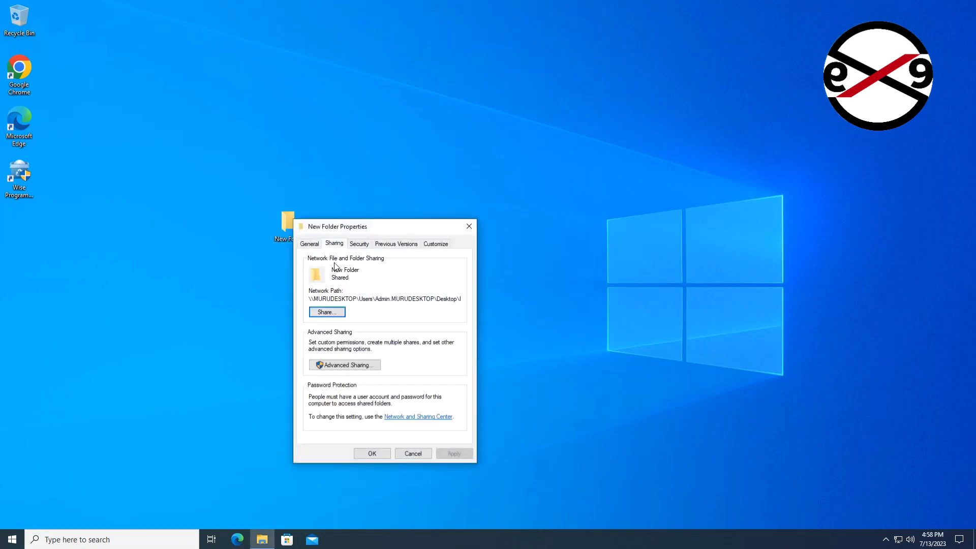
left_click(334, 314)
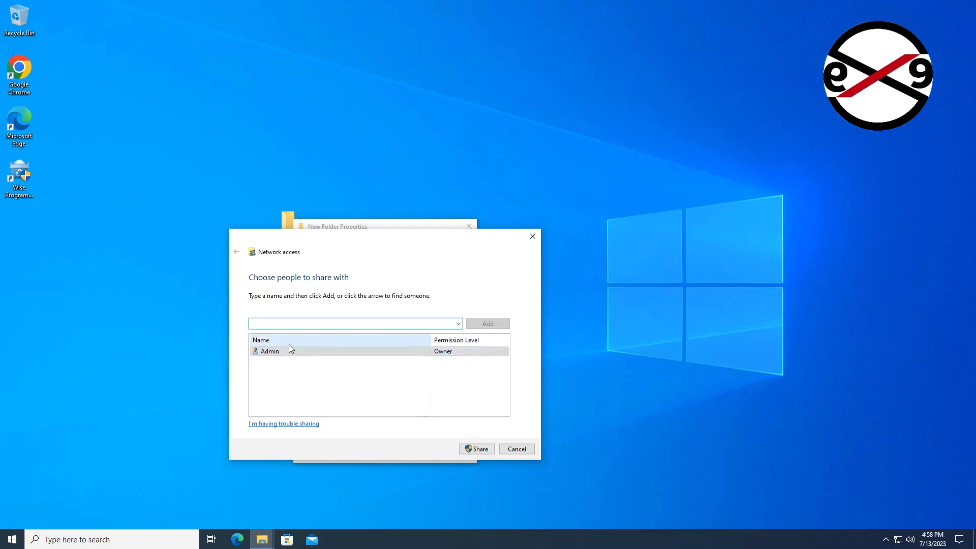
left_click(459, 324)
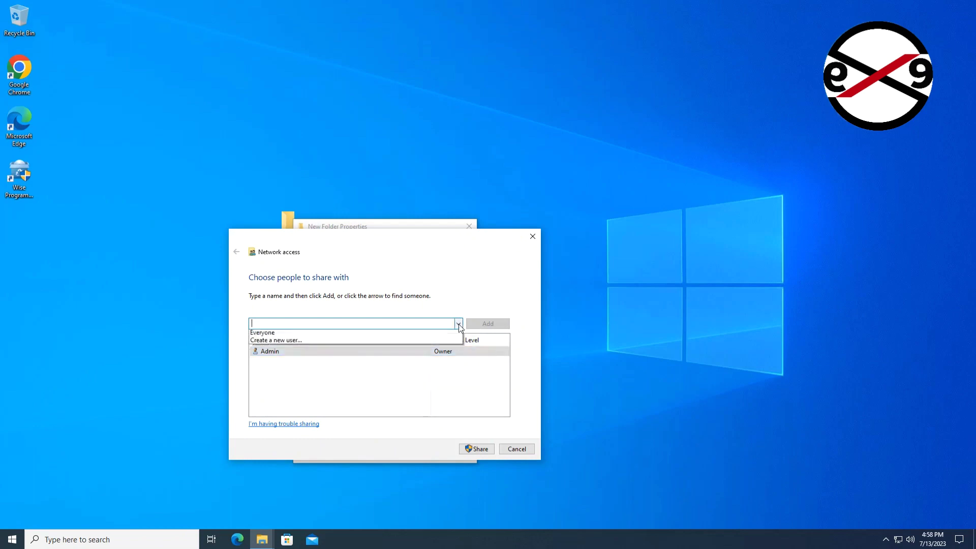
left_click(262, 350)
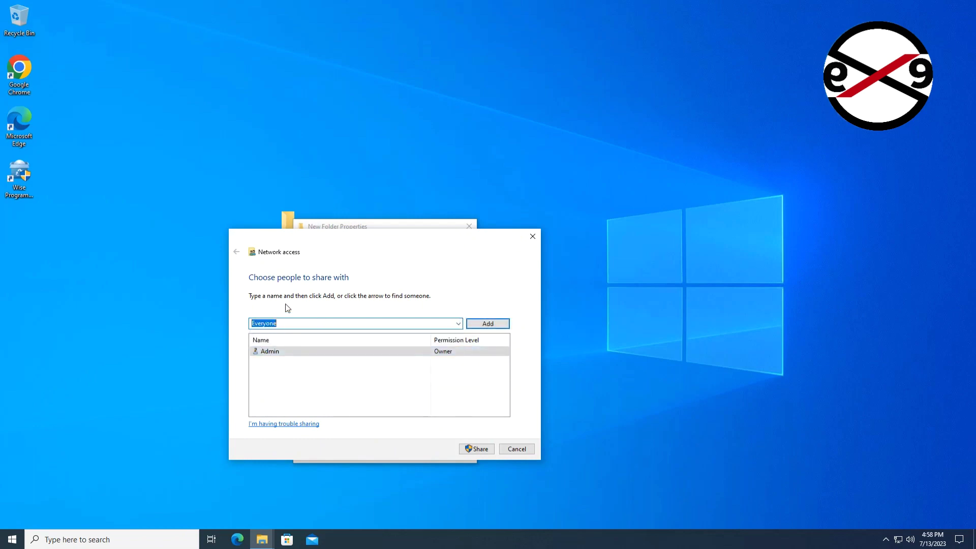
left_click(488, 324)
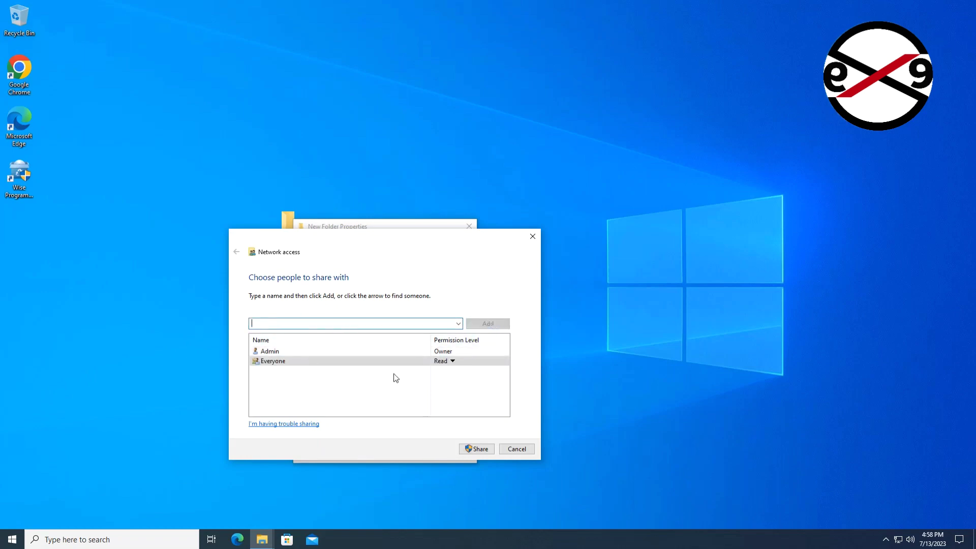
left_click(449, 362)
left_click(487, 373)
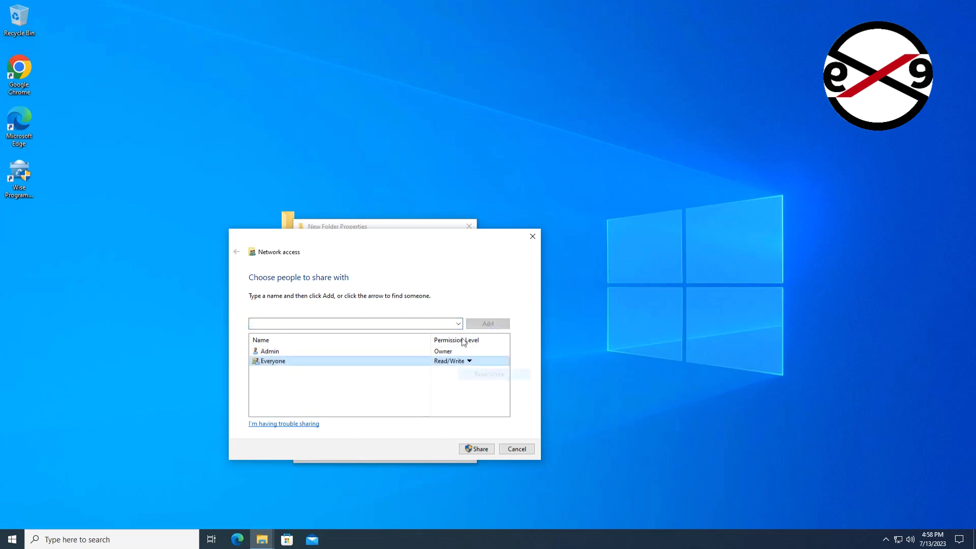
left_click(481, 449)
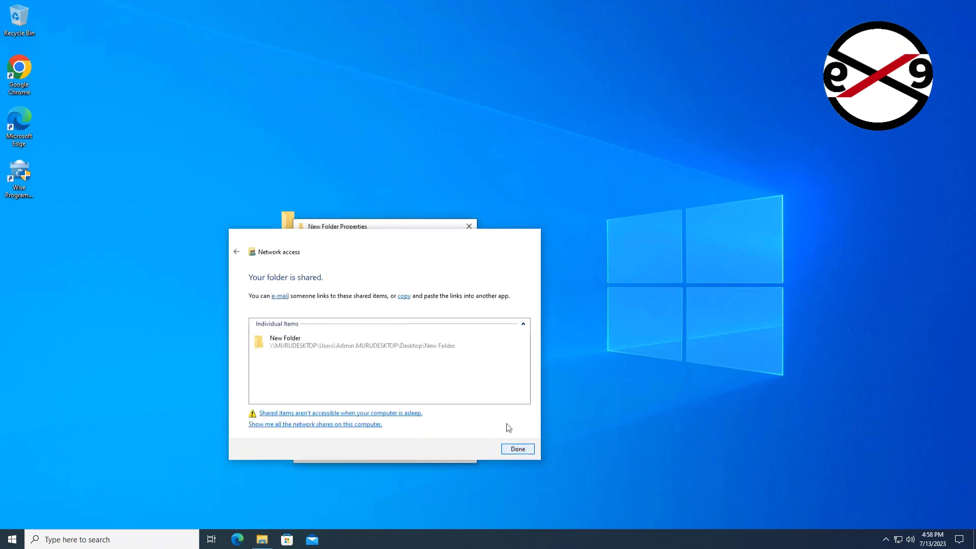
left_click(518, 449)
Enable advanced sharing for New Folder and allow Everyone Full Control in its share permissions.
left_click(355, 362)
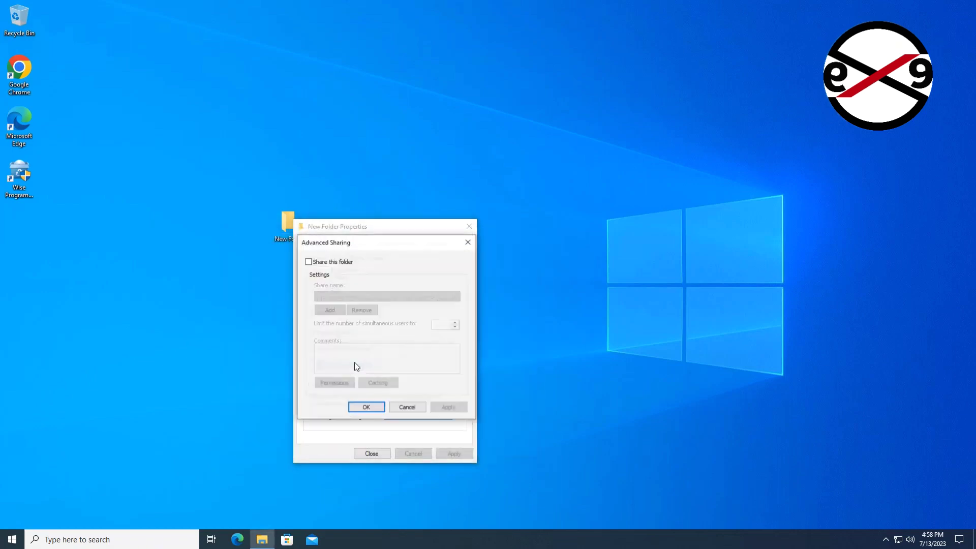
left_click(308, 261)
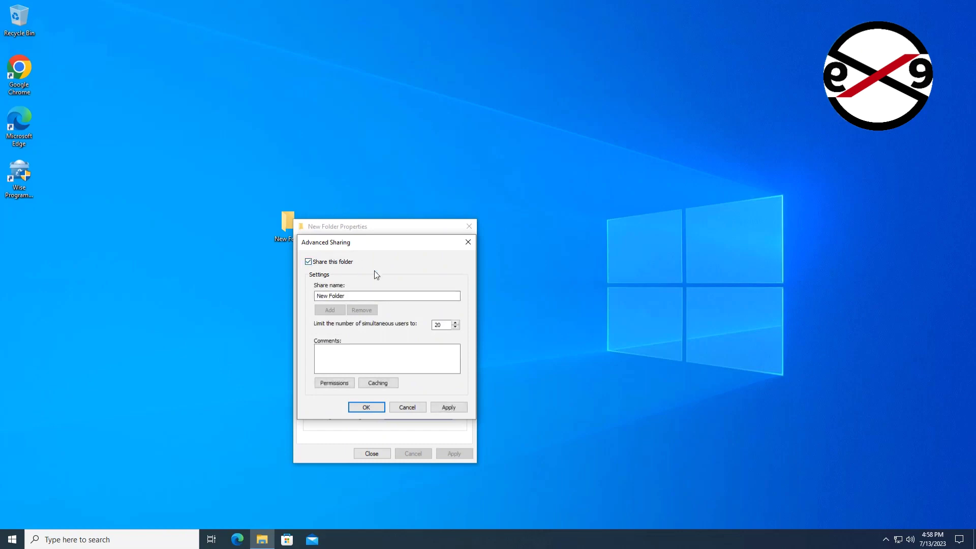
left_click(349, 384)
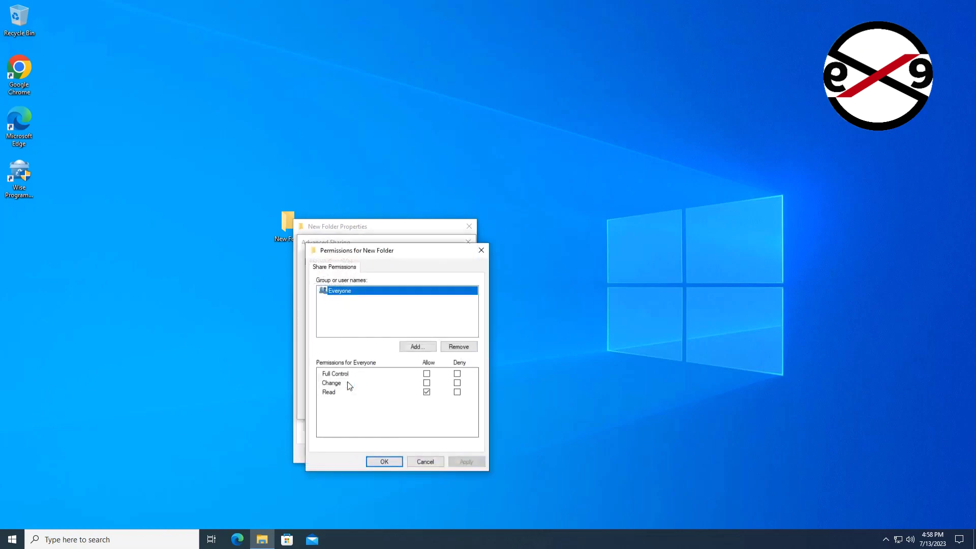
left_click(427, 374)
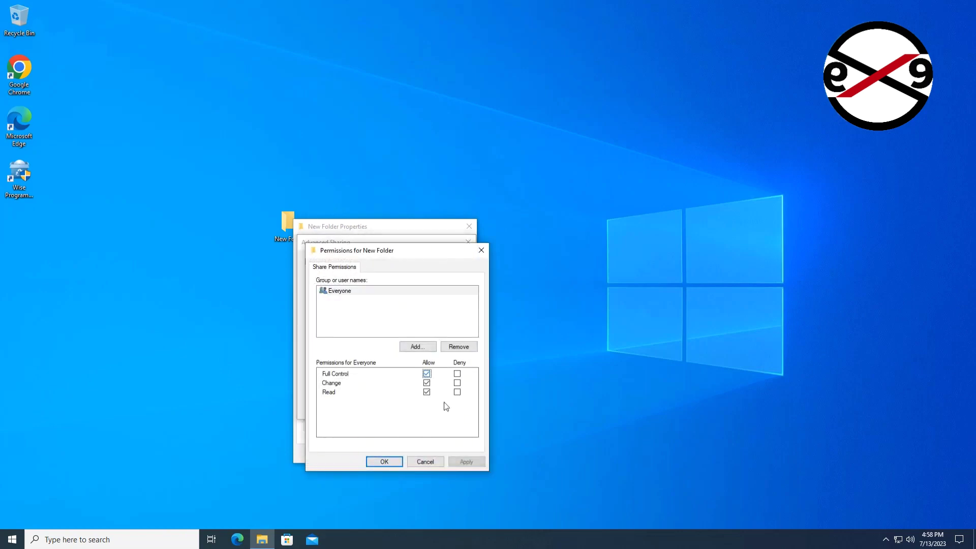
left_click(470, 462)
left_click(389, 462)
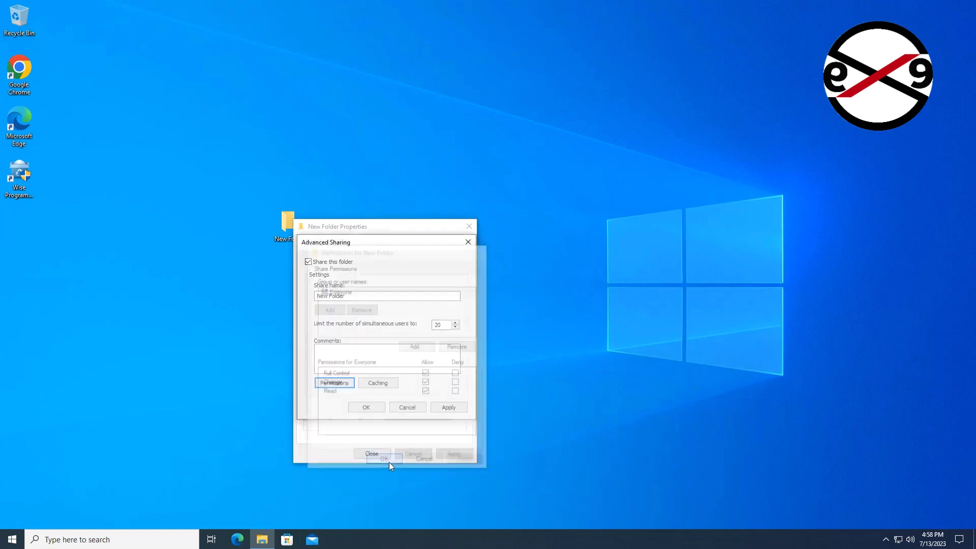
left_click(450, 408)
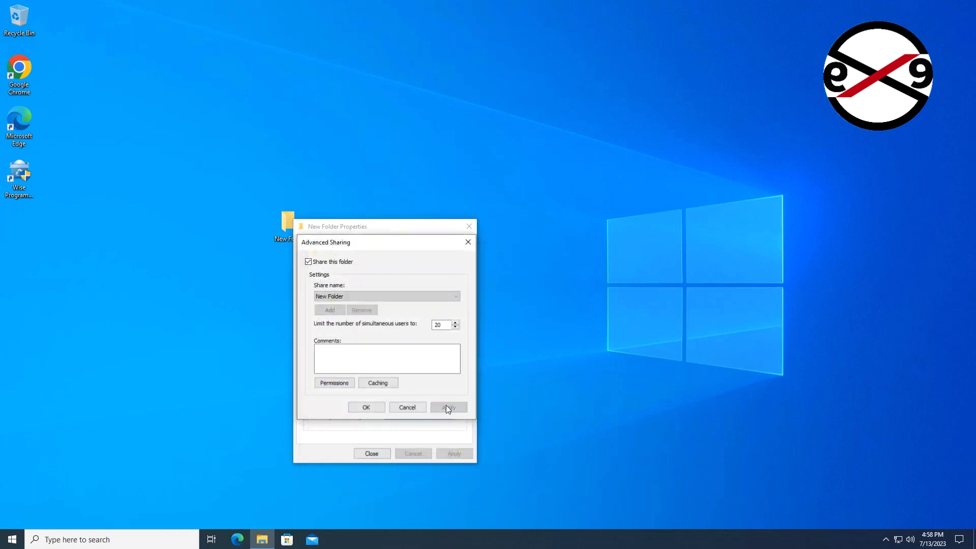
left_click(366, 407)
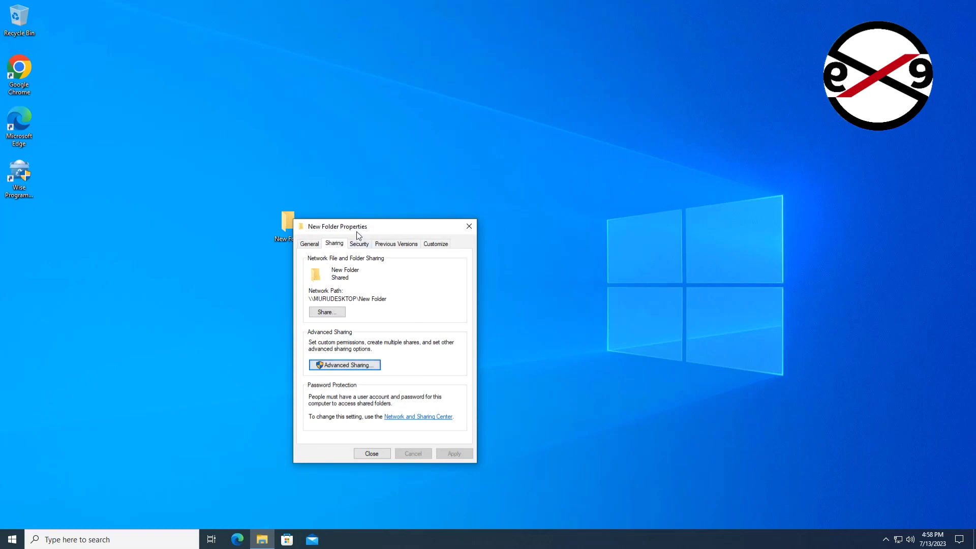
Review the security permissions of Everyone on New Folder and close its properties.
left_click(360, 245)
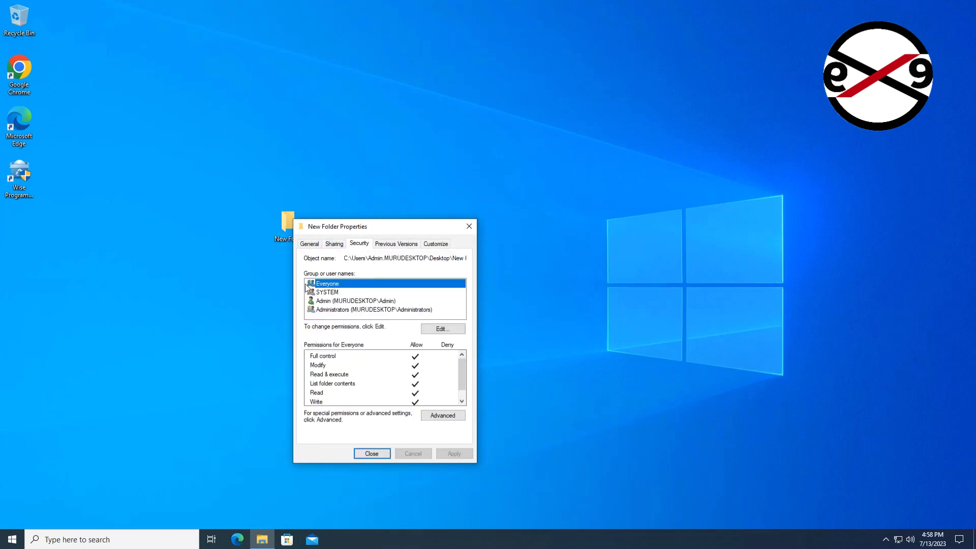
left_click(382, 456)
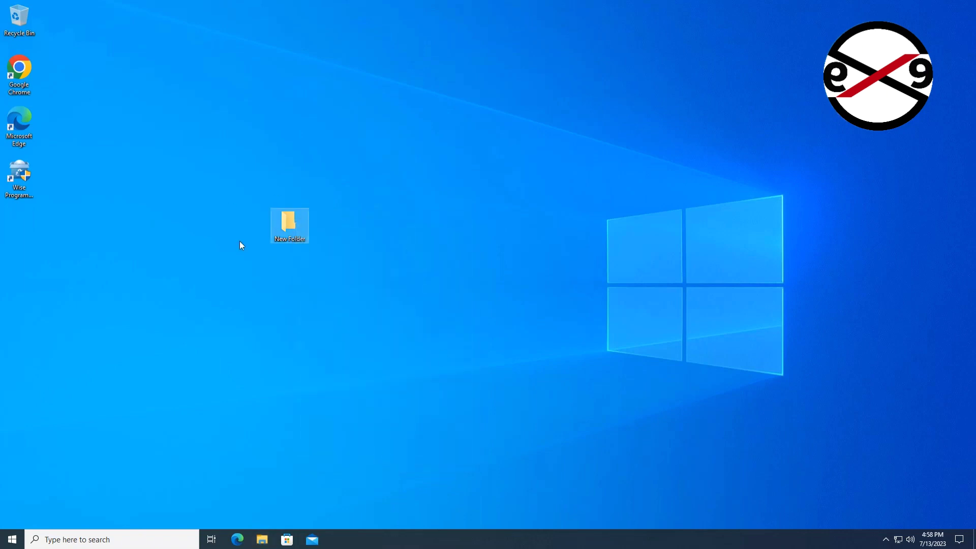
left_click(415, 298)
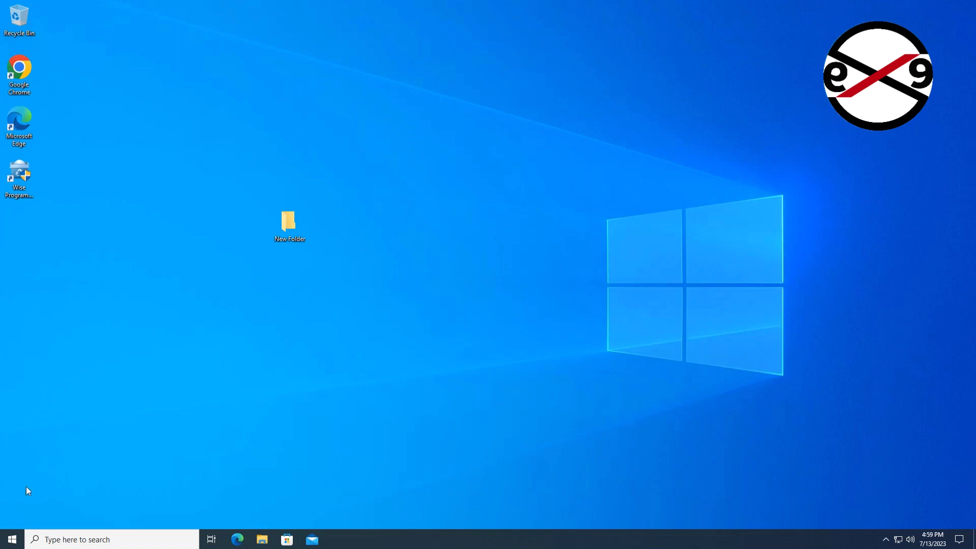
Set the Ethernet0 connection's network profile to Private in Windows Settings and close Settings.
left_click(7, 542)
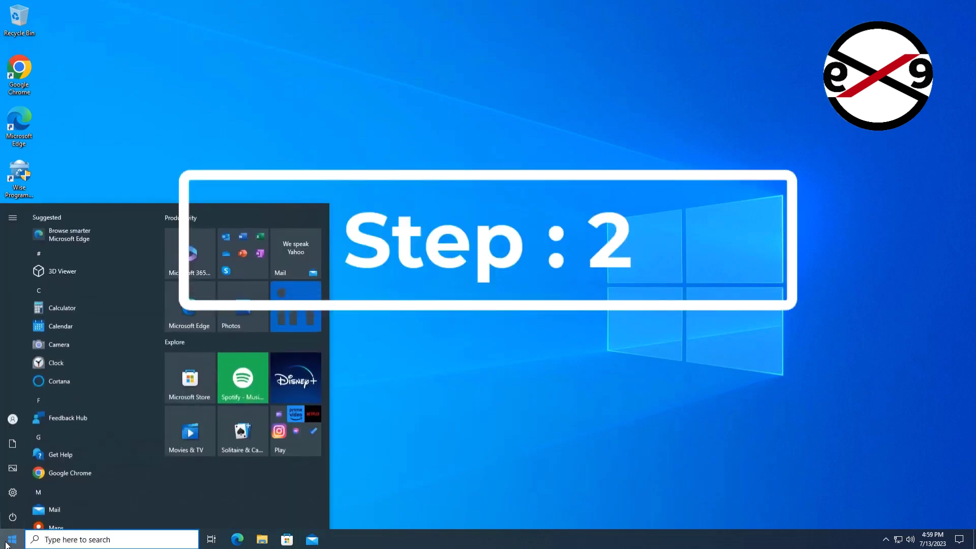
left_click(13, 492)
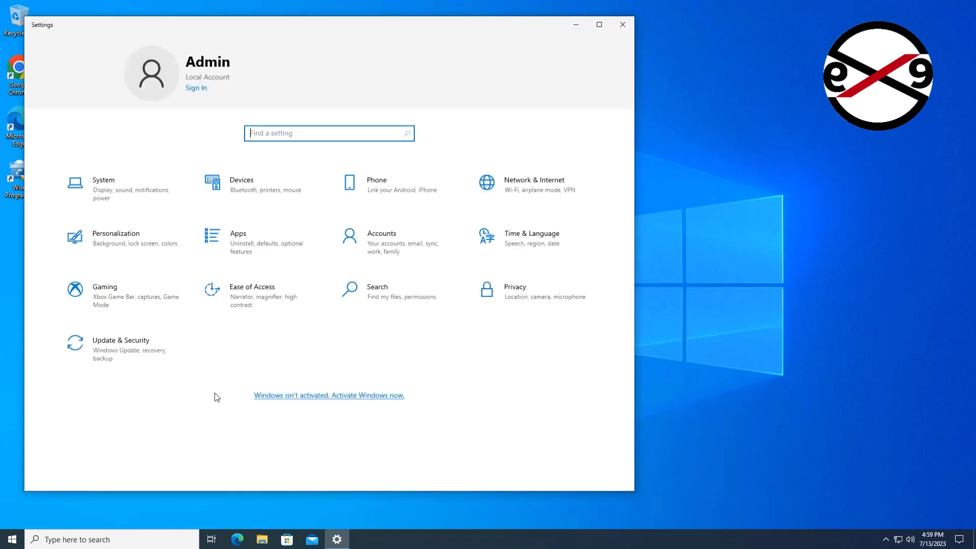
left_click(511, 190)
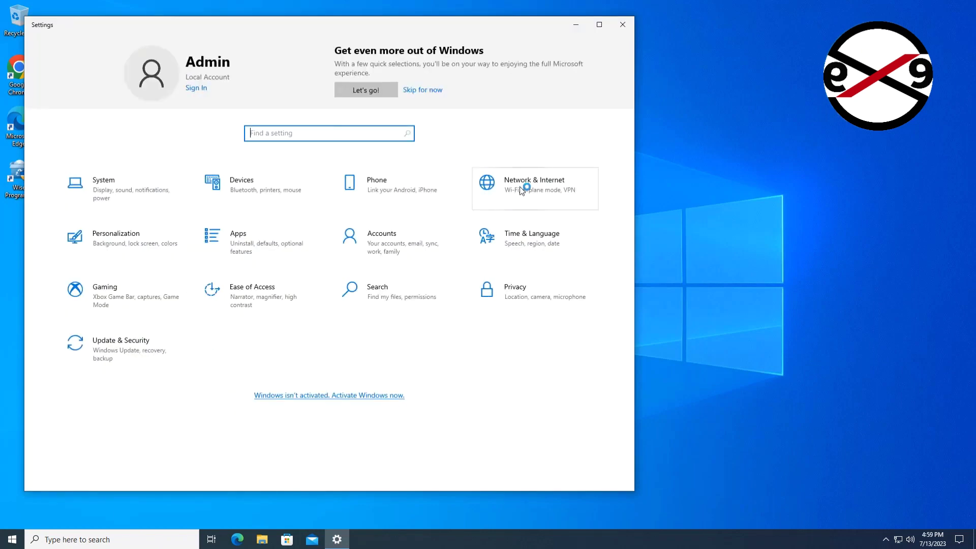
left_click(522, 190)
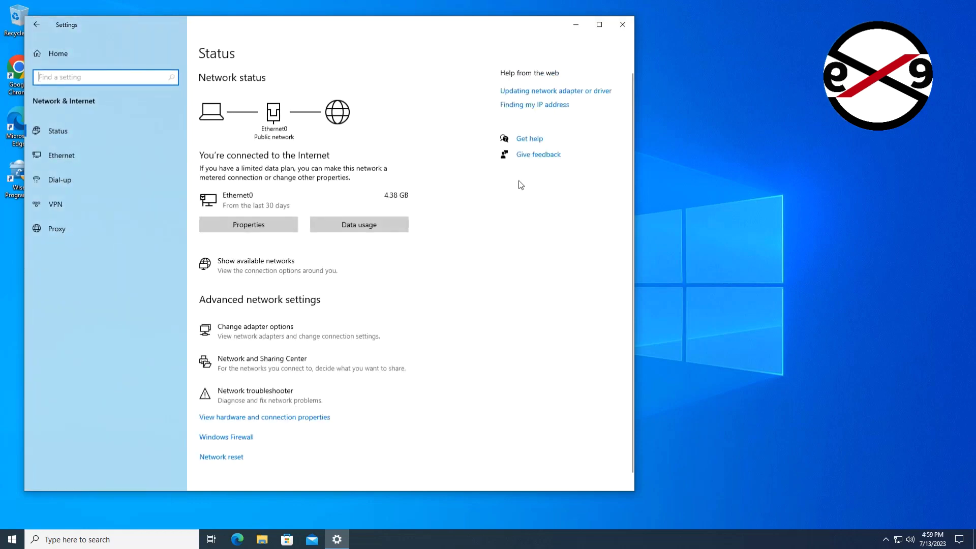
left_click(272, 226)
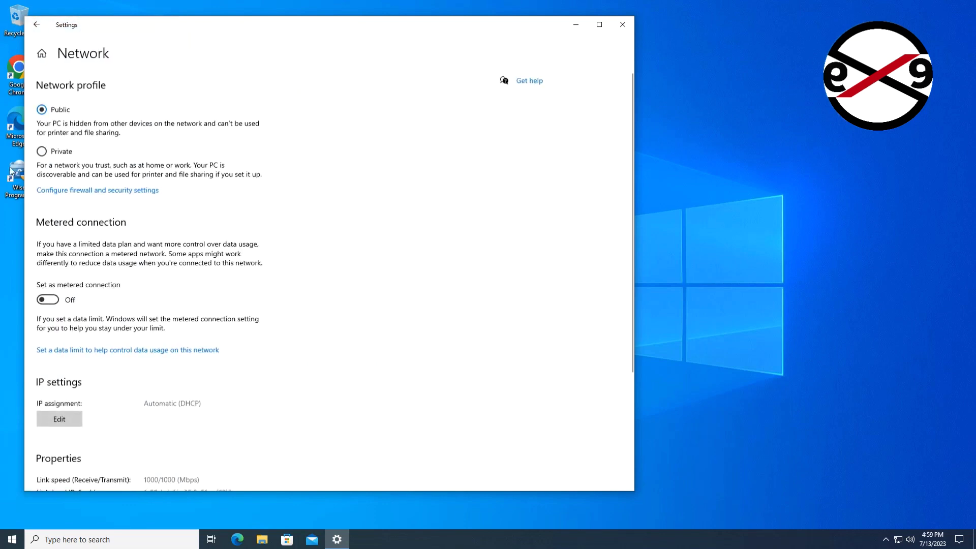
left_click(42, 152)
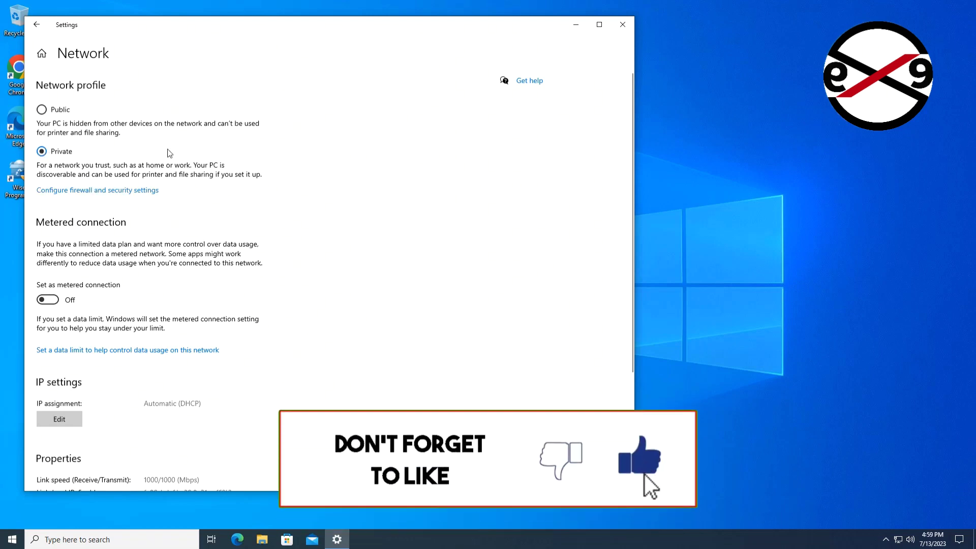
left_click(623, 26)
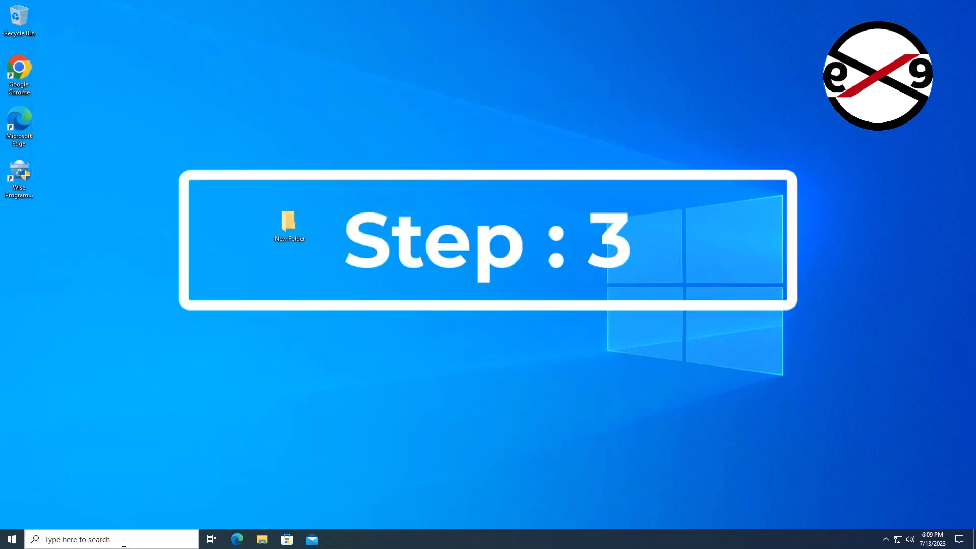
Open the Windows Features list from Programs and Features in Control Panel.
left_click(123, 543)
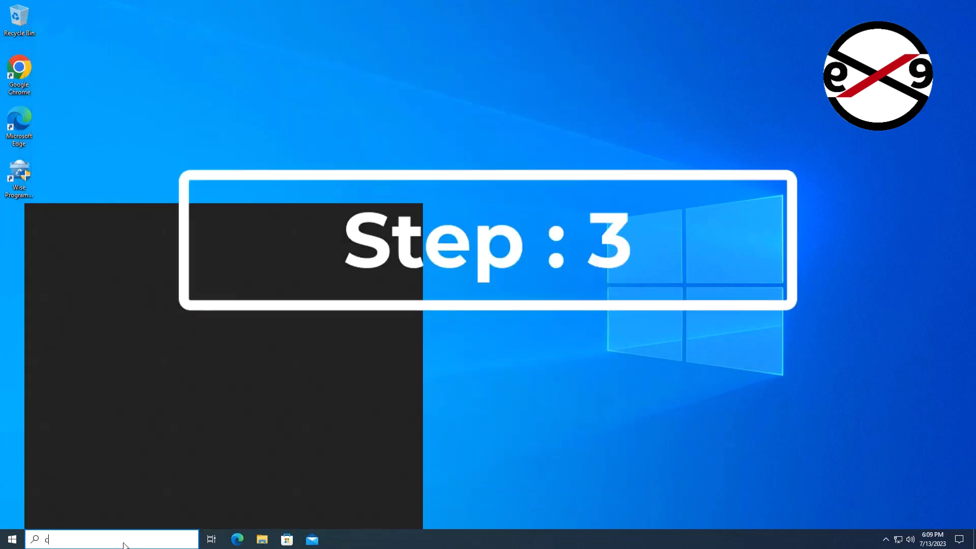
type("control panel")
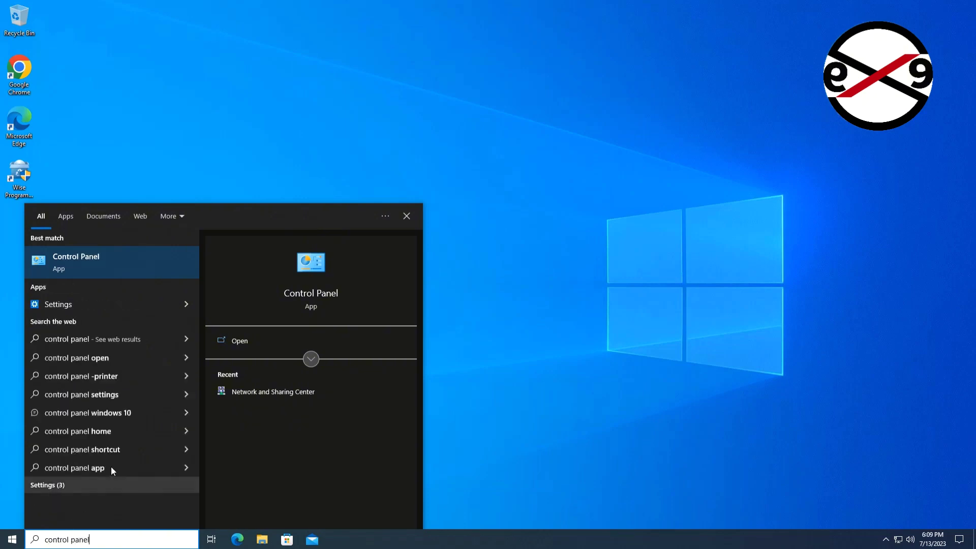
left_click(99, 268)
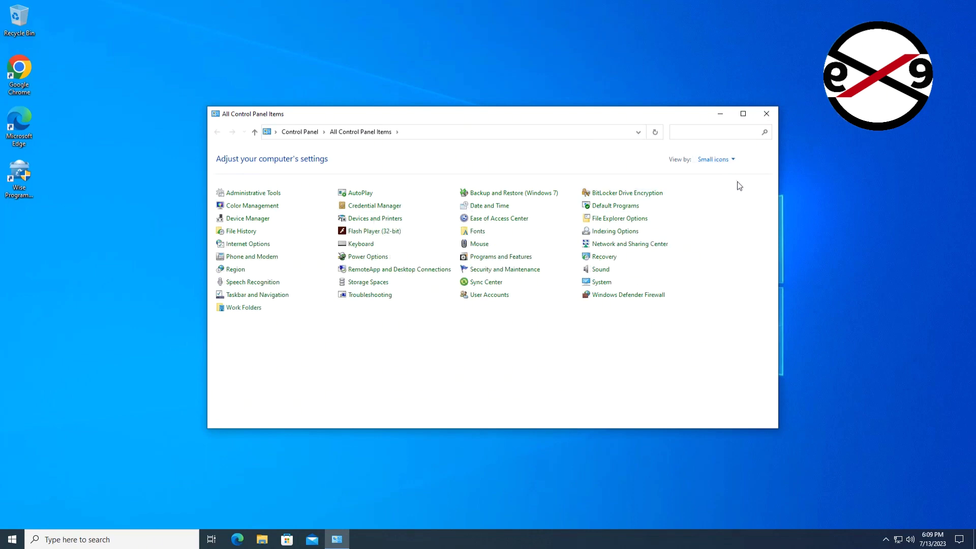
left_click(494, 258)
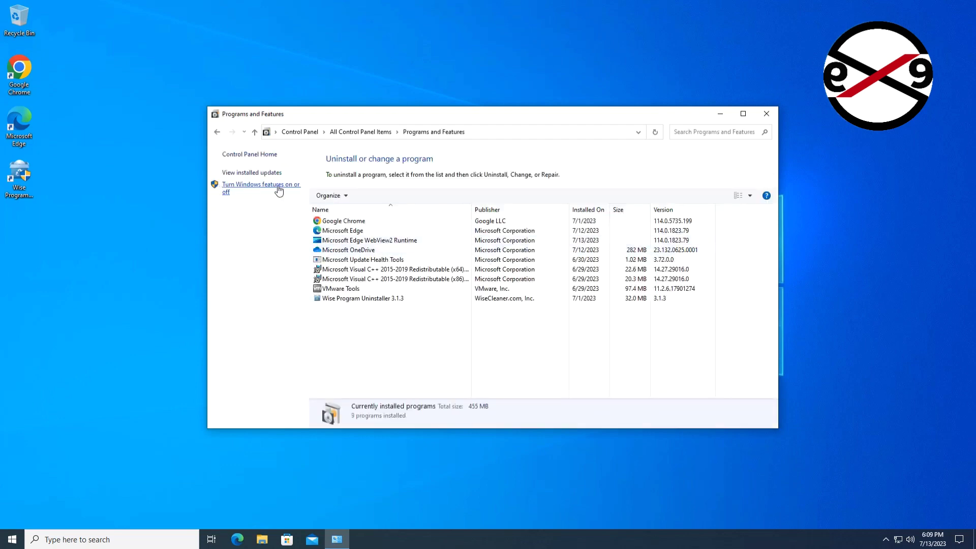
left_click(279, 190)
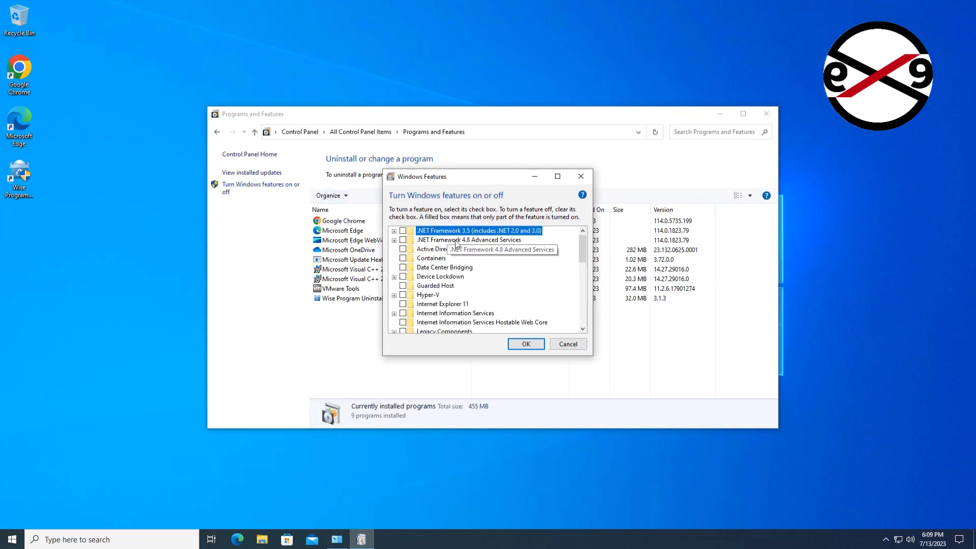
Turn on the SMB 1.0/CIFS File Sharing Support feature, expand its subfeatures to check them, and confirm the feature change.
scroll(568, 292, "down", 1)
scroll(568, 292, "down", 4)
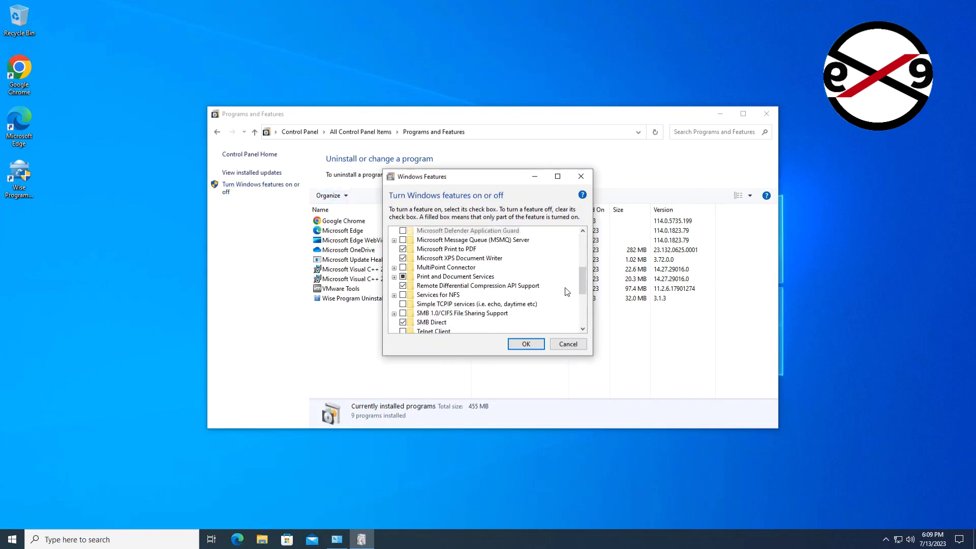
scroll(568, 292, "down", 1)
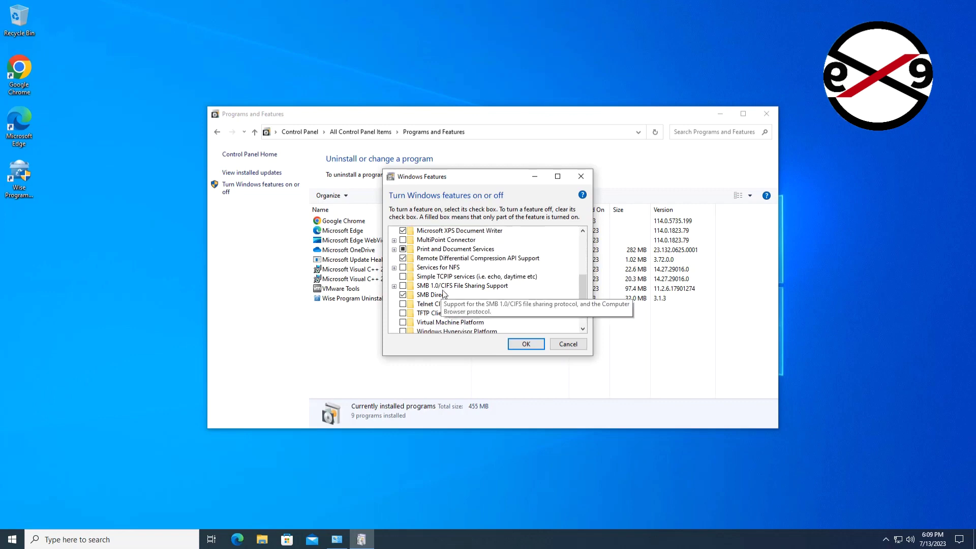
left_click(403, 286)
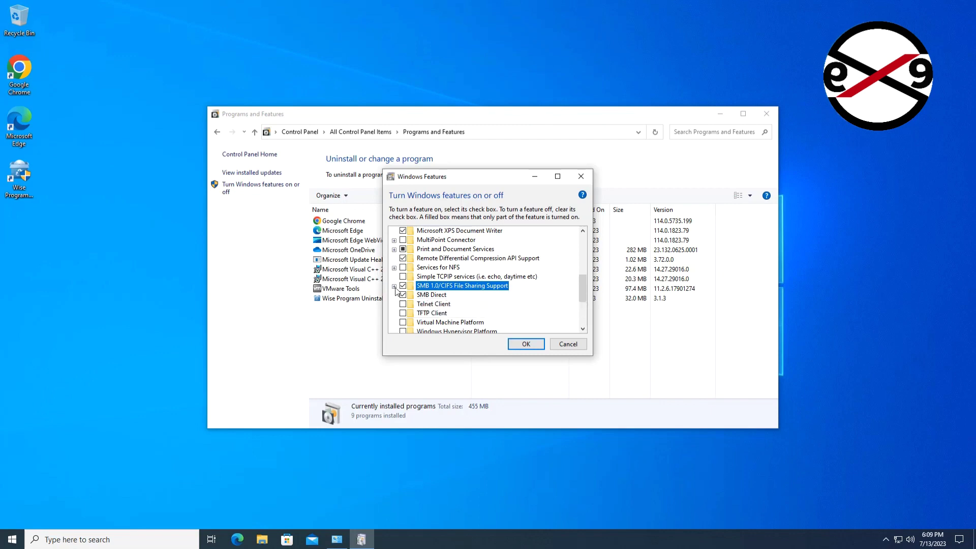
left_click(395, 286)
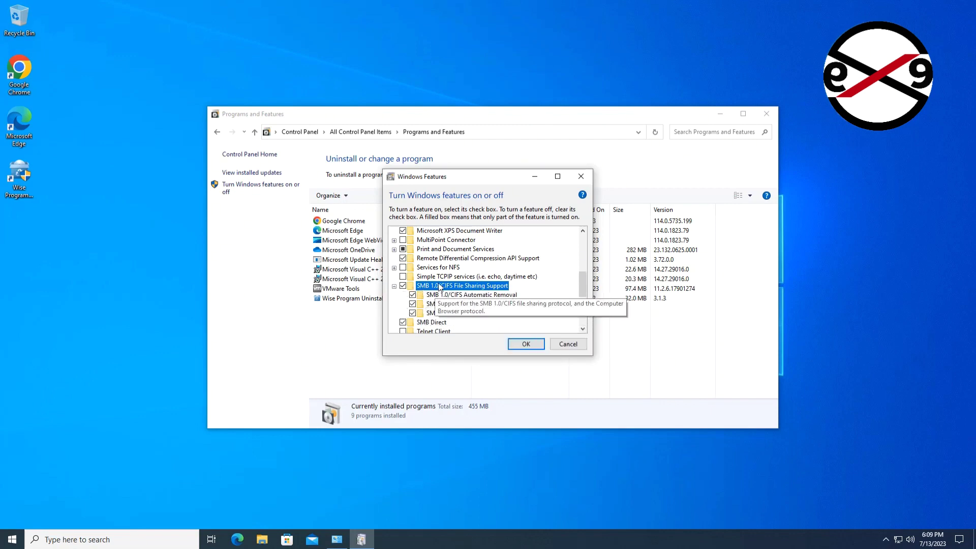
left_click(528, 345)
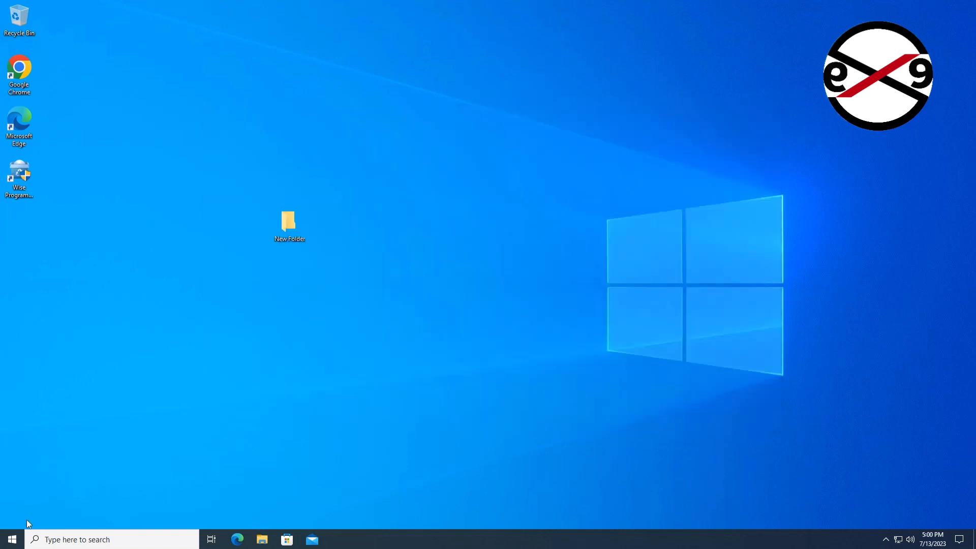
Open the advanced sharing settings from Network and Sharing Center in Control Panel.
left_click(60, 543)
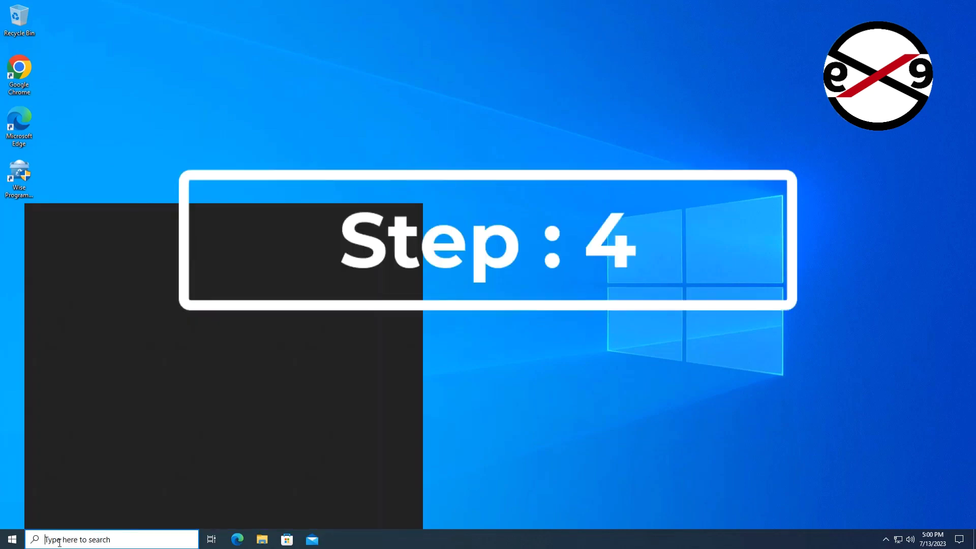
type("con")
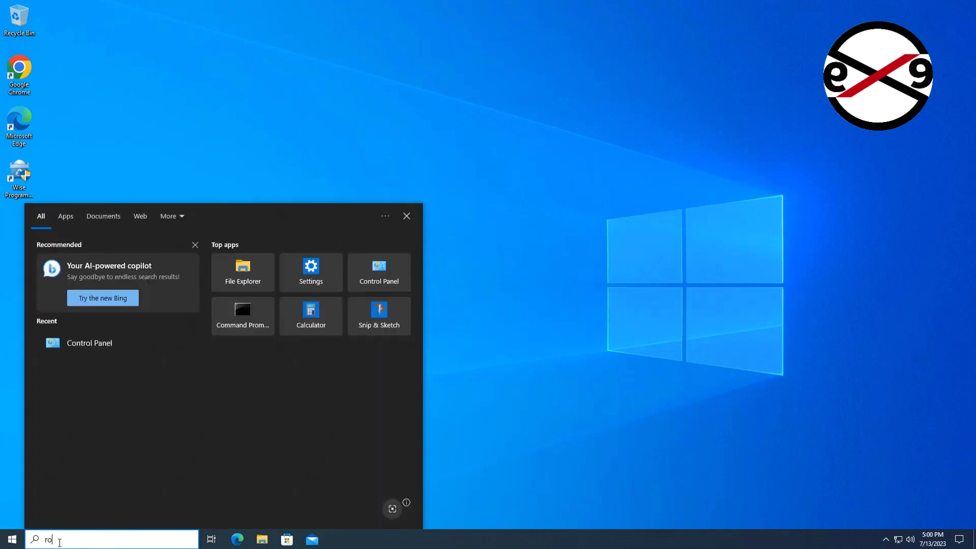
type("control panel")
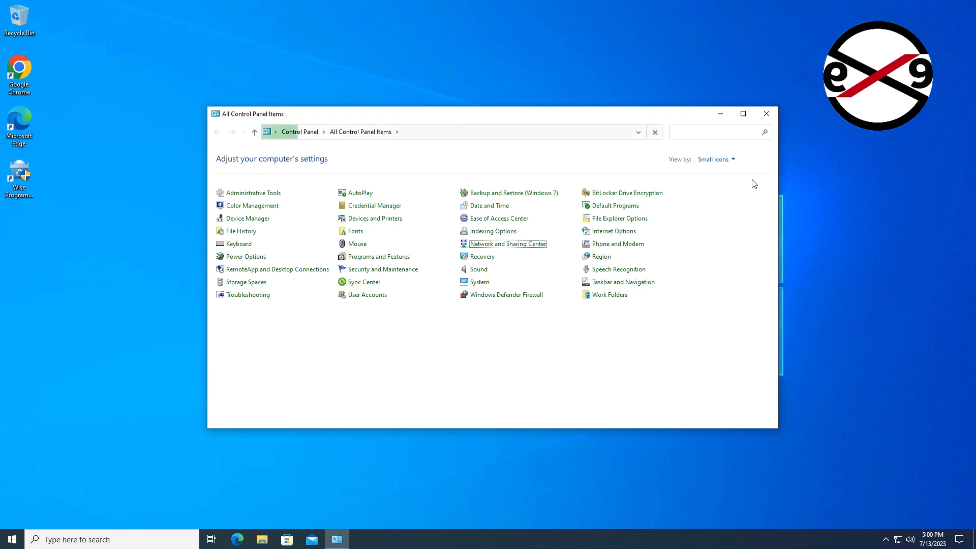
key("n")
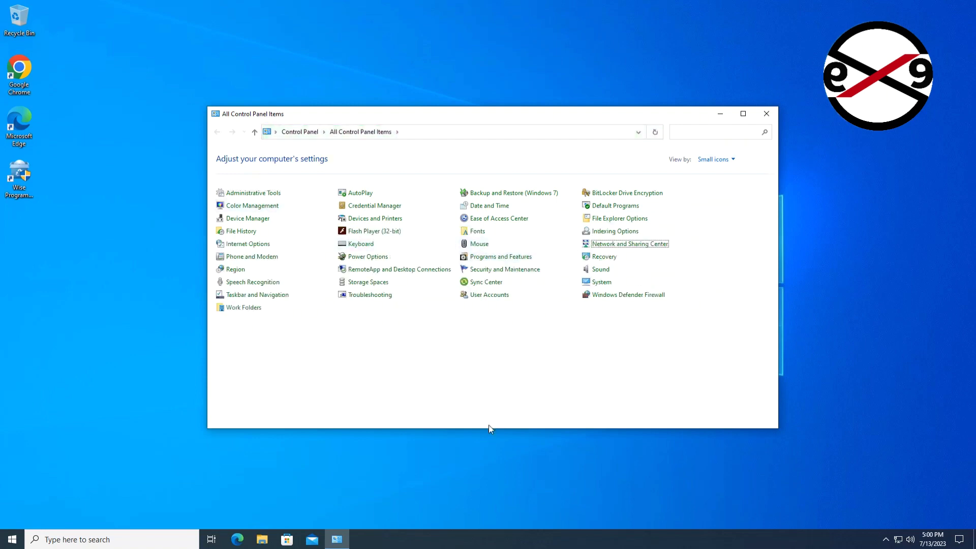
left_click(640, 249)
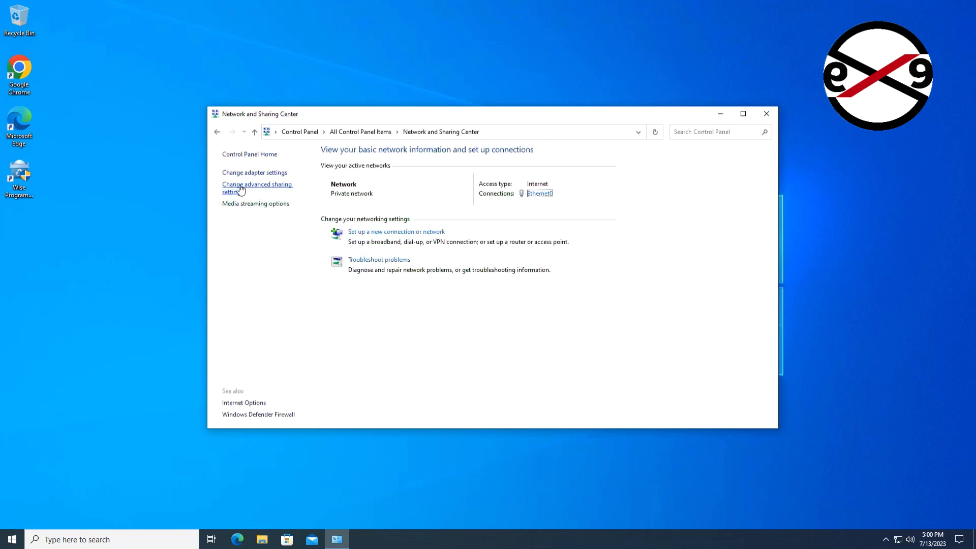
left_click(242, 186)
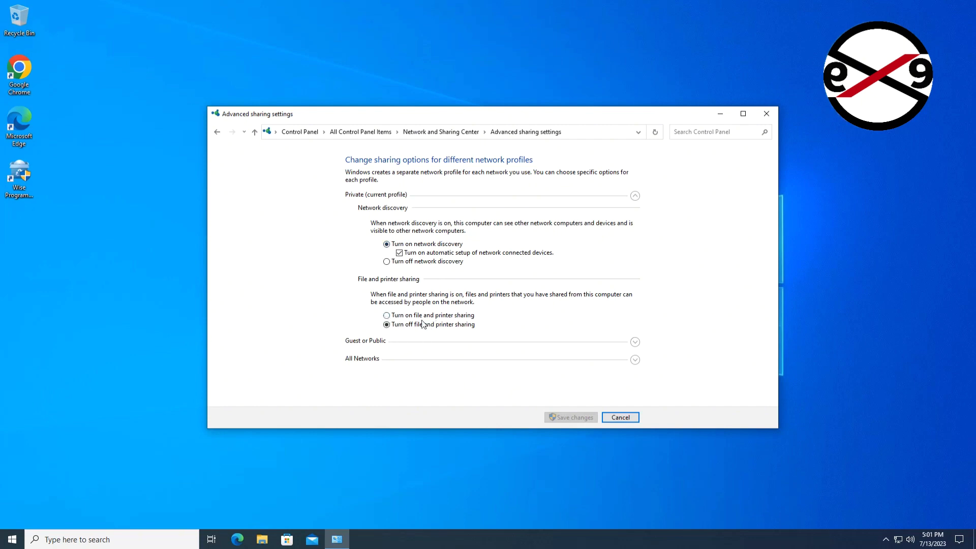
Turn on file and printer sharing for the Private profile, review the All Networks options, save the changes and close Control Panel.
left_click(386, 316)
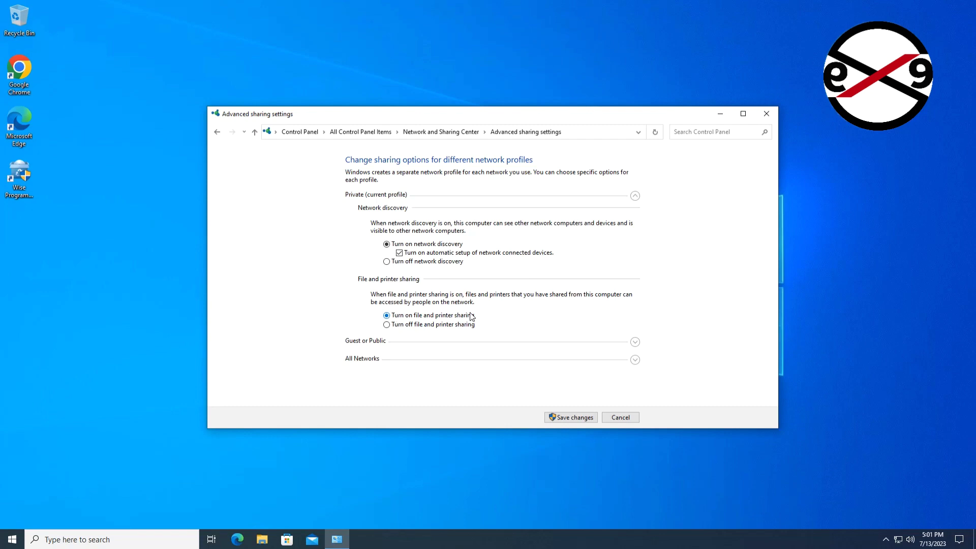
left_click(635, 360)
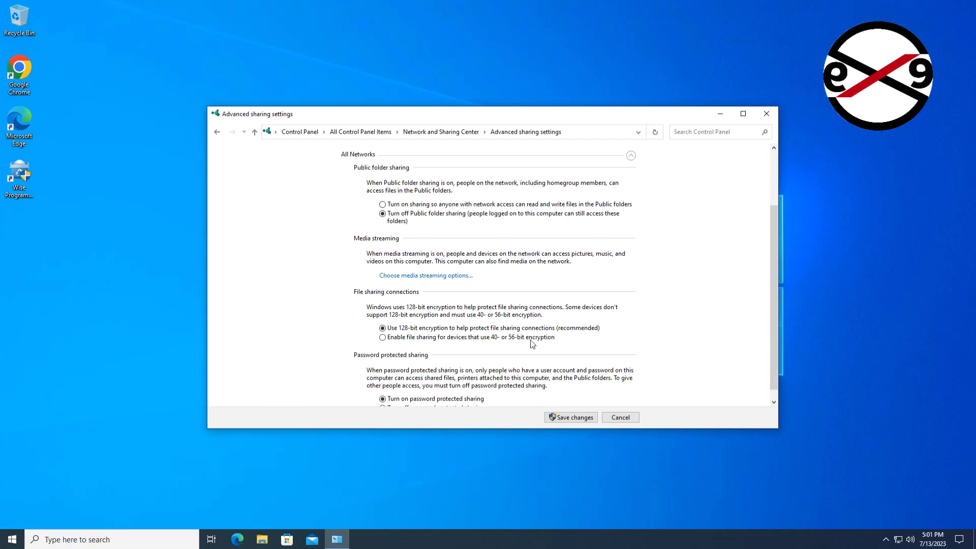
scroll(532, 345, "down", 1)
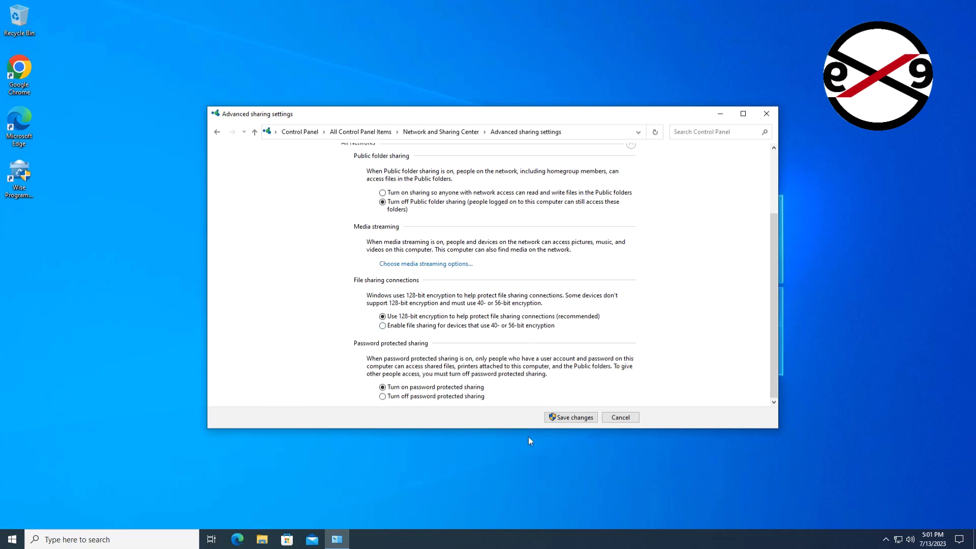
left_click(572, 419)
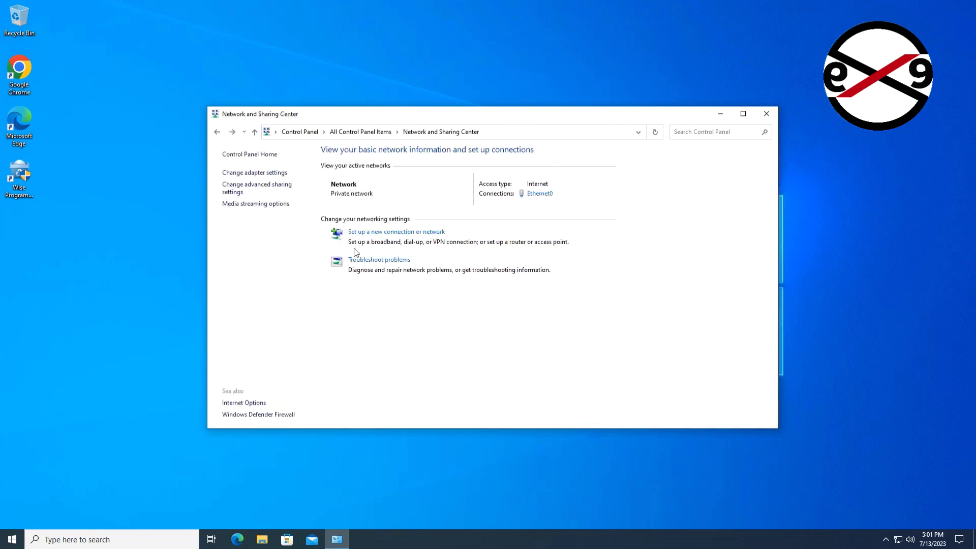
left_click(766, 114)
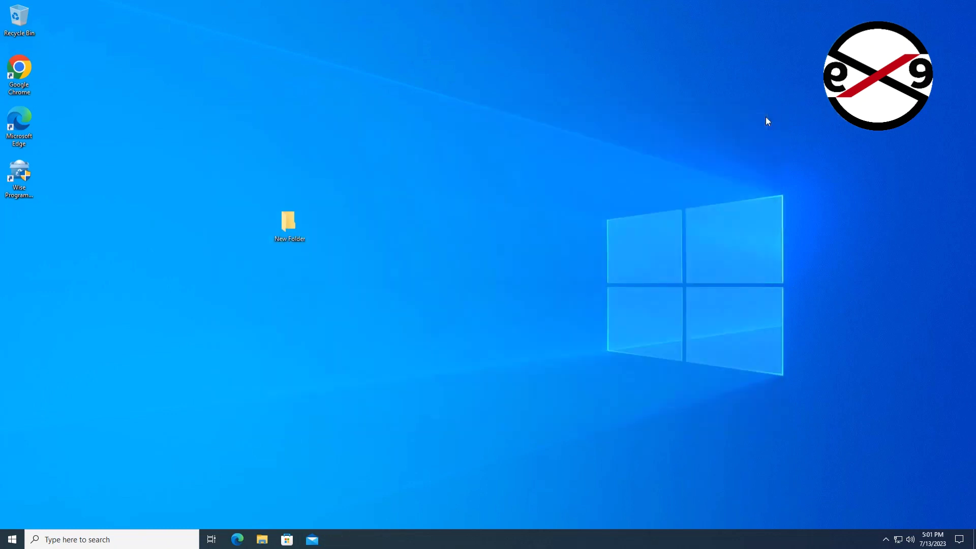
Search Windows for "services", open the Services app and maximize its window.
left_click(113, 538)
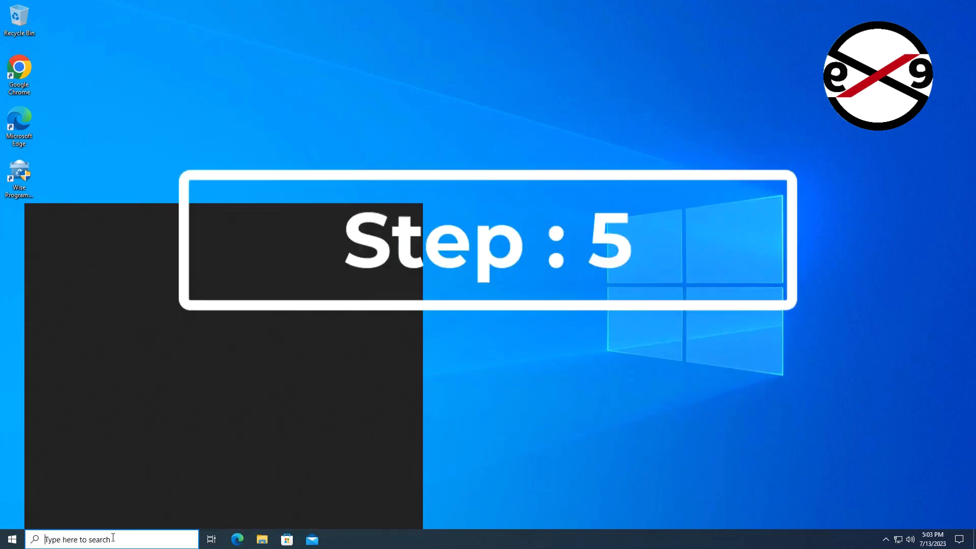
type("serv")
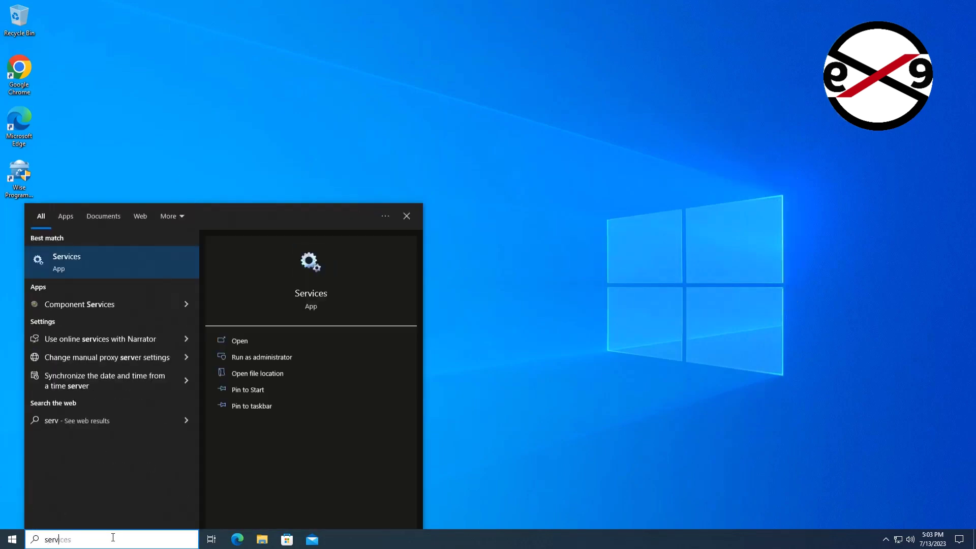
type("ices")
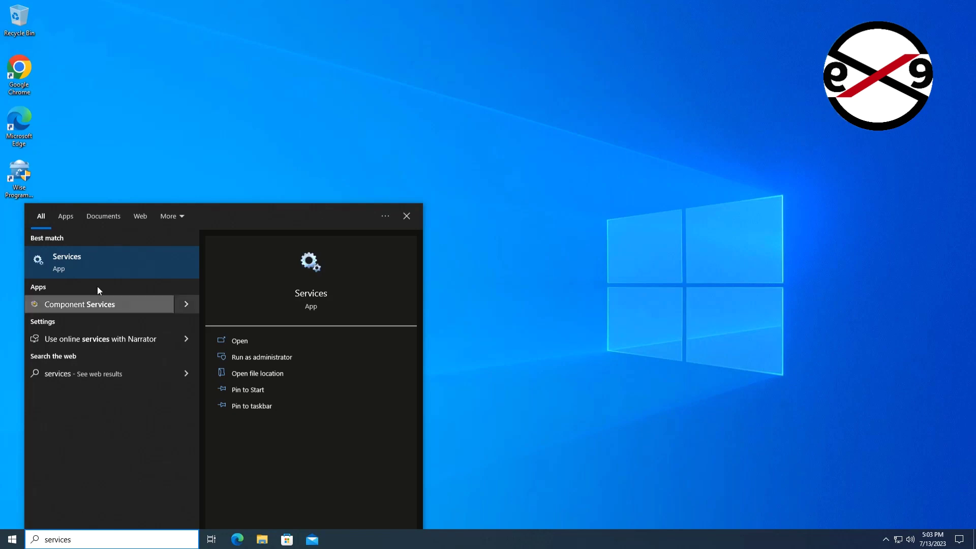
left_click(90, 268)
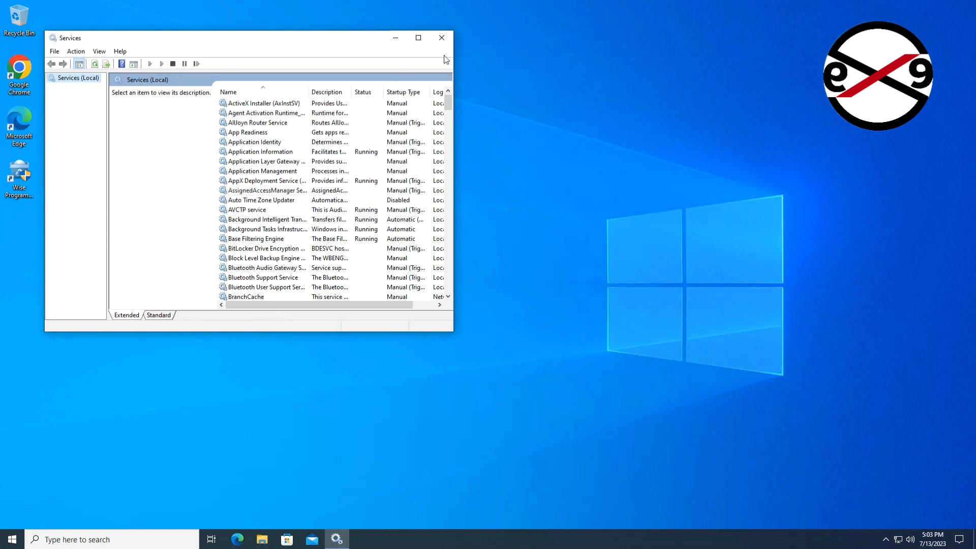
left_click(418, 38)
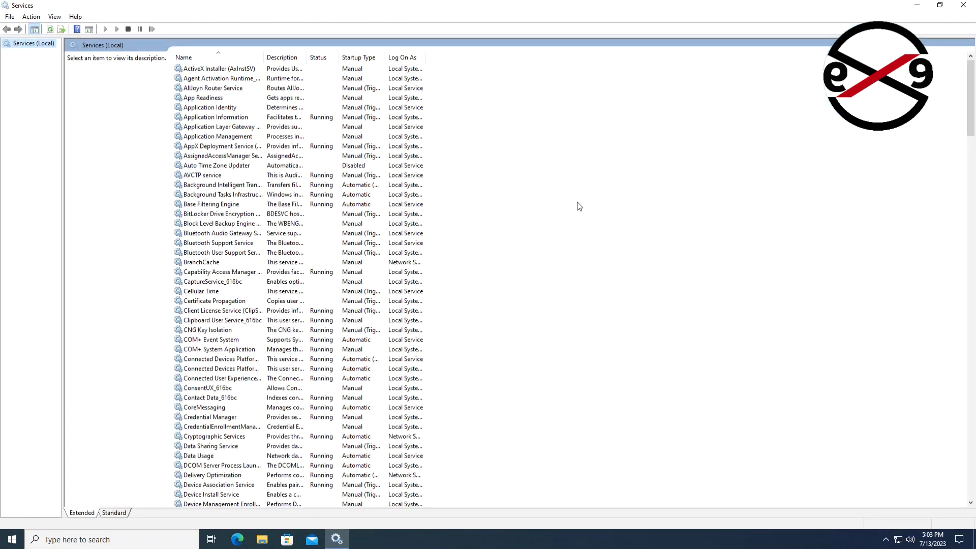
Widen the Name column of the services list and set the Function Discovery Provider Host startup type to Automatic.
left_click(195, 205)
key("f")
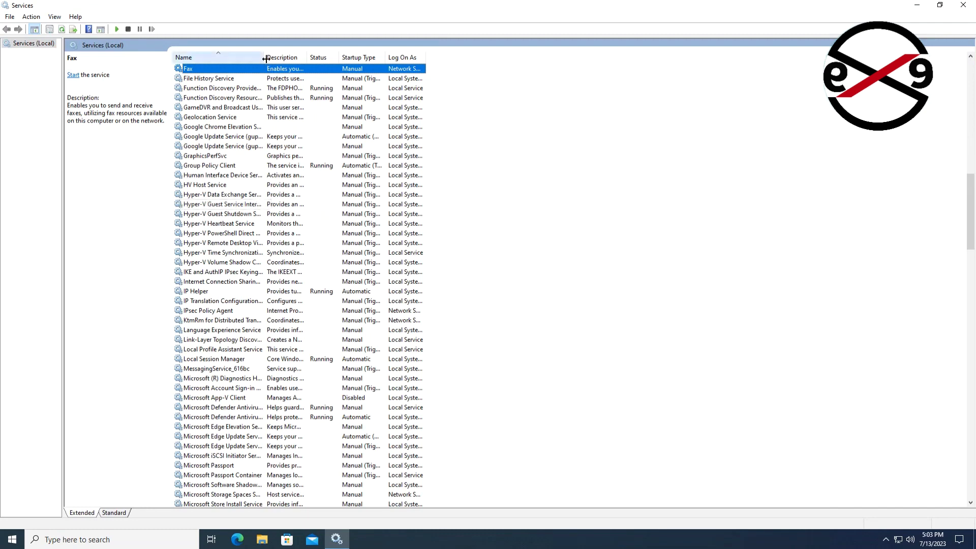
left_click_drag(265, 58, 378, 61)
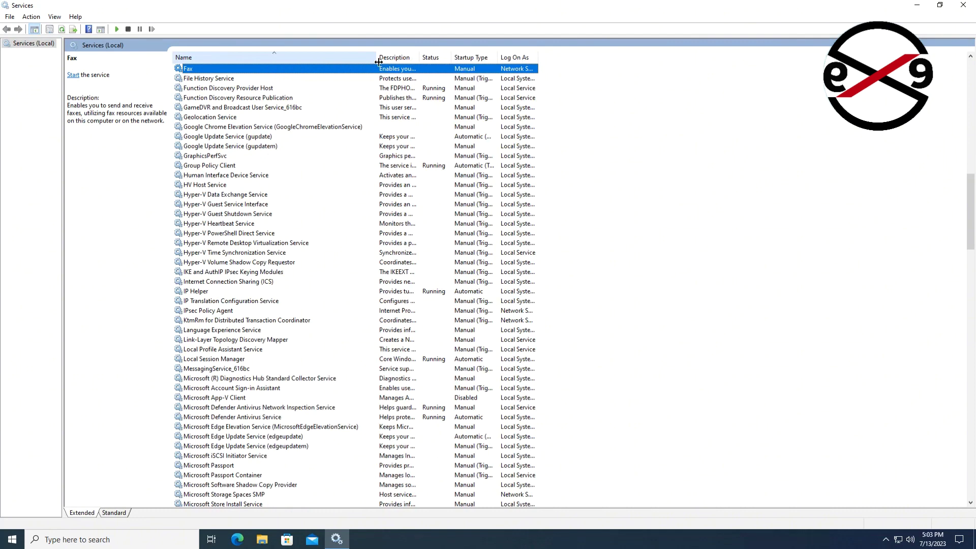
left_click(252, 89)
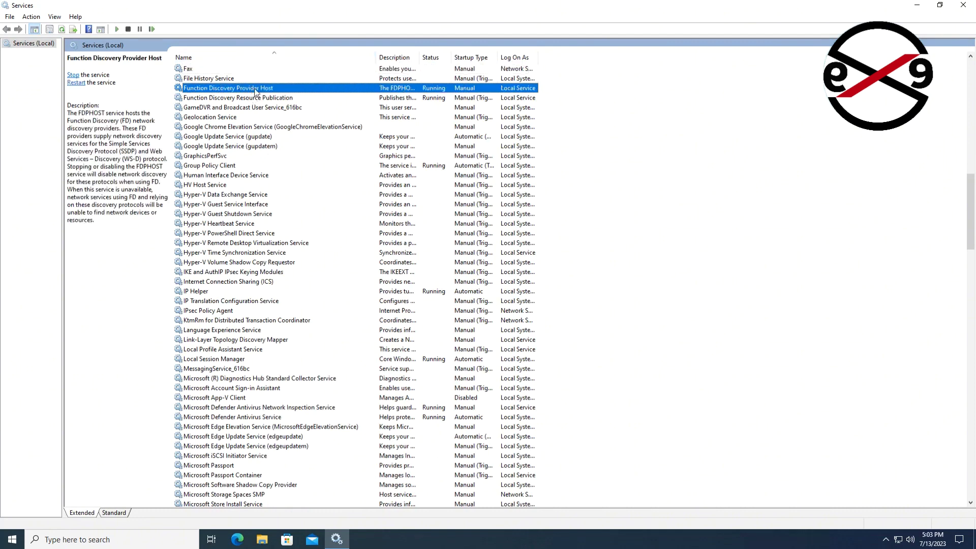
double_click(270, 91)
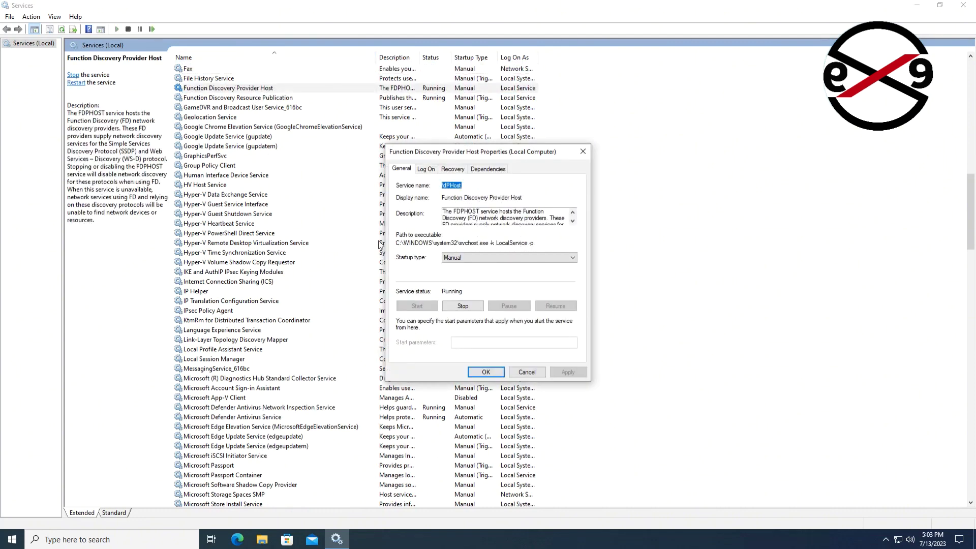
left_click(483, 257)
left_click(461, 275)
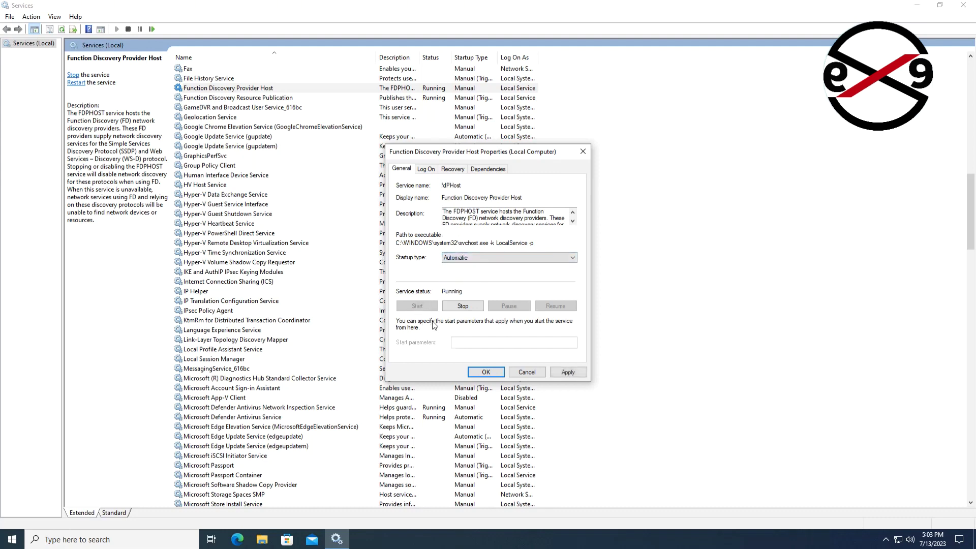
left_click(567, 374)
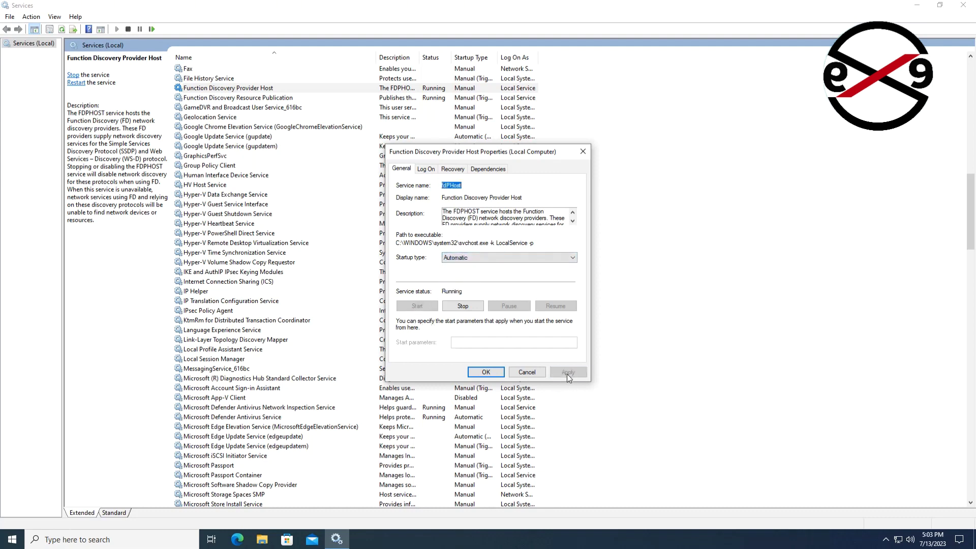
left_click(486, 372)
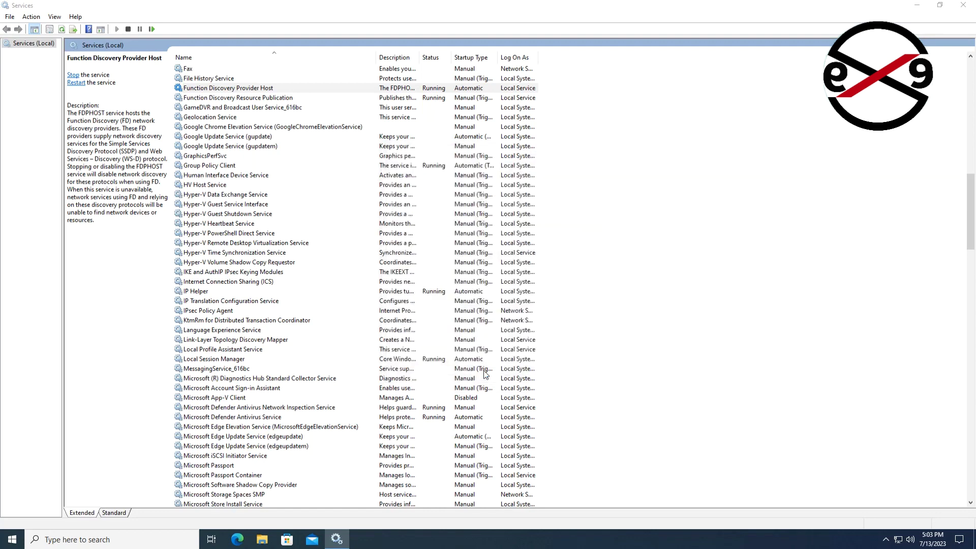
Set the startup type of the Function Discovery Resource Publication service to Automatic and apply it.
left_click(237, 99)
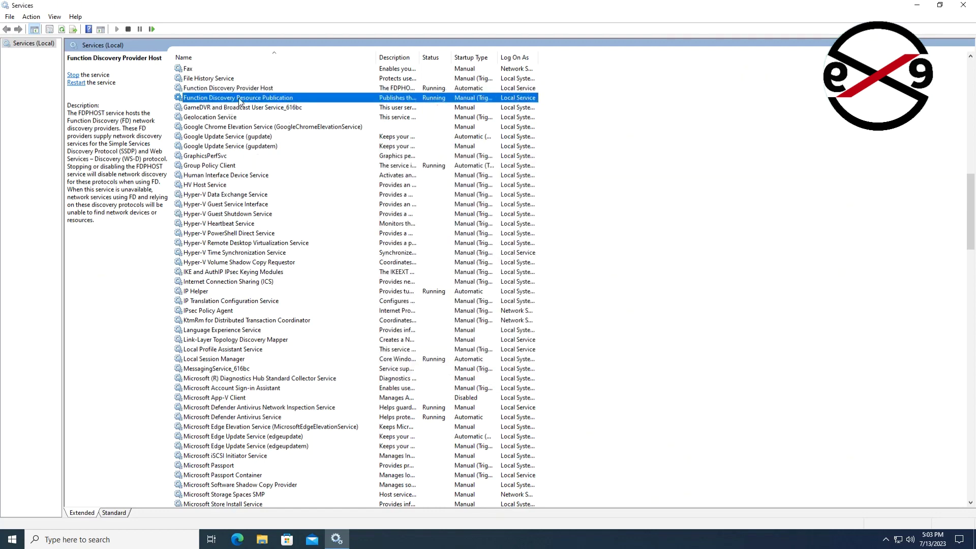
double_click(286, 103)
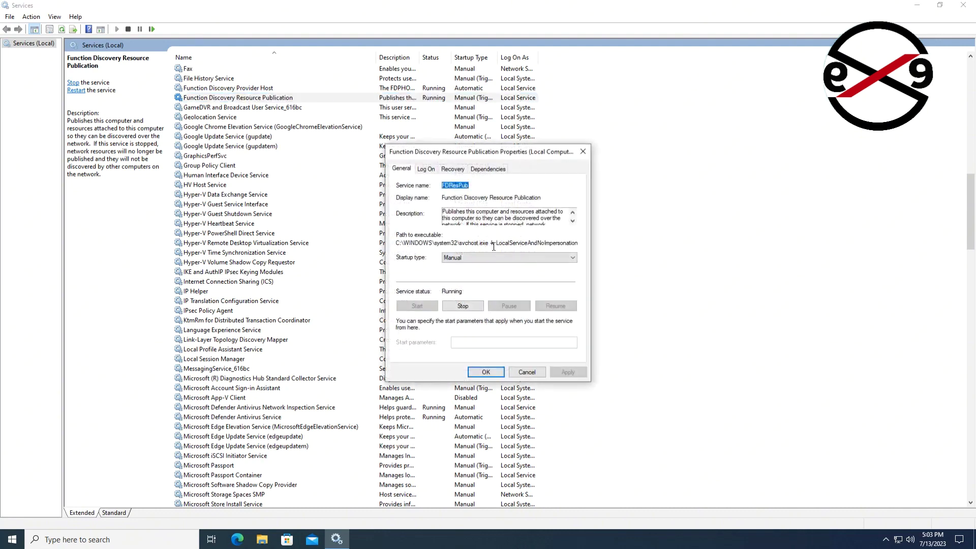
left_click(516, 258)
left_click(514, 274)
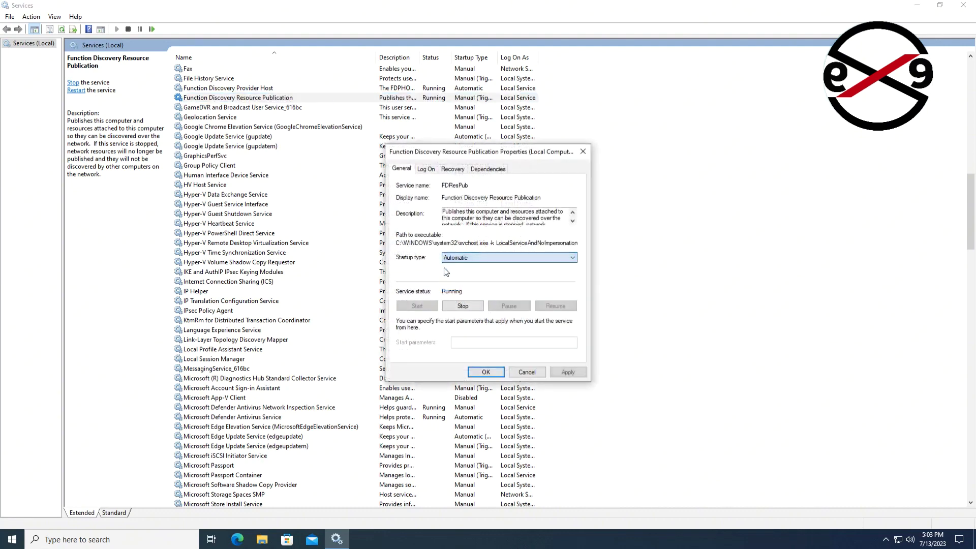
left_click(568, 373)
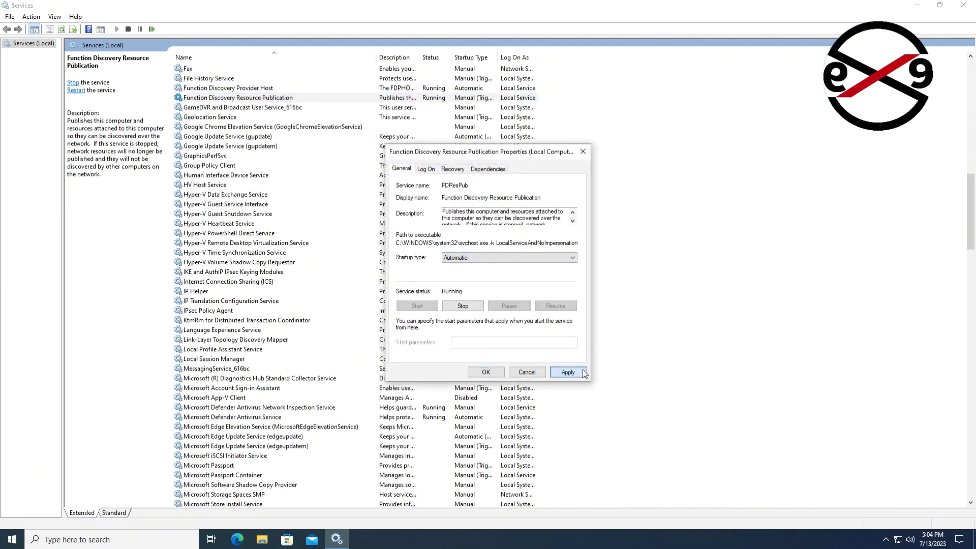
left_click(487, 372)
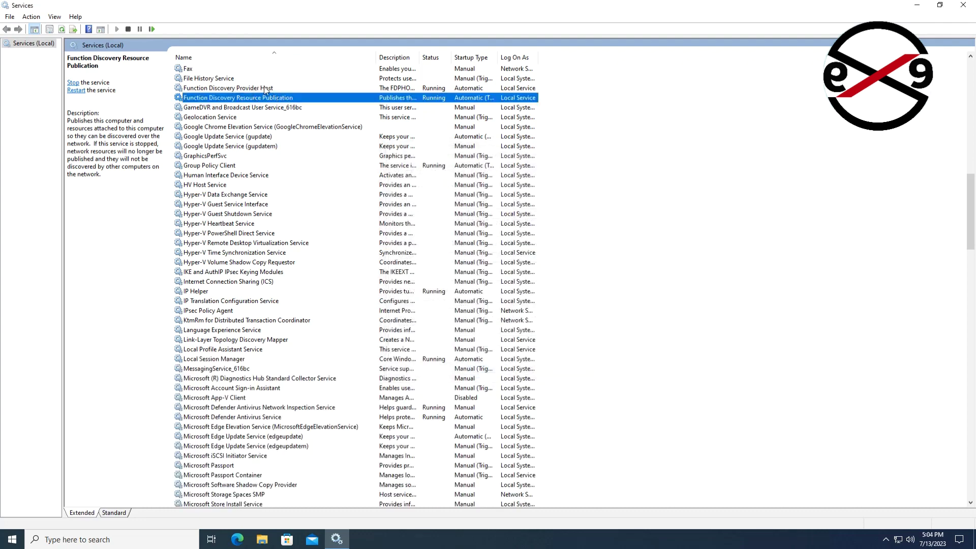
Set the startup type of the SSDP Discovery service to Automatic and apply it.
key("s")
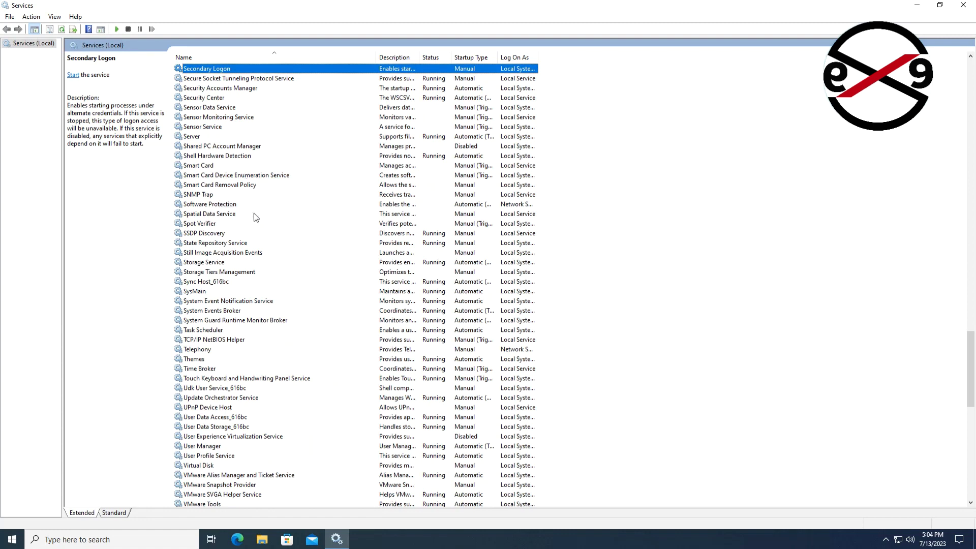
left_click(213, 235)
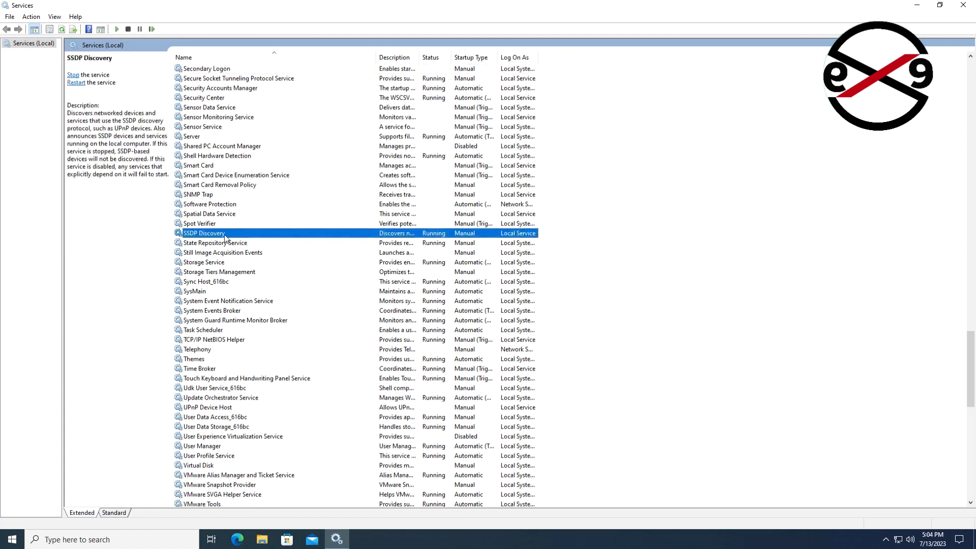
double_click(225, 237)
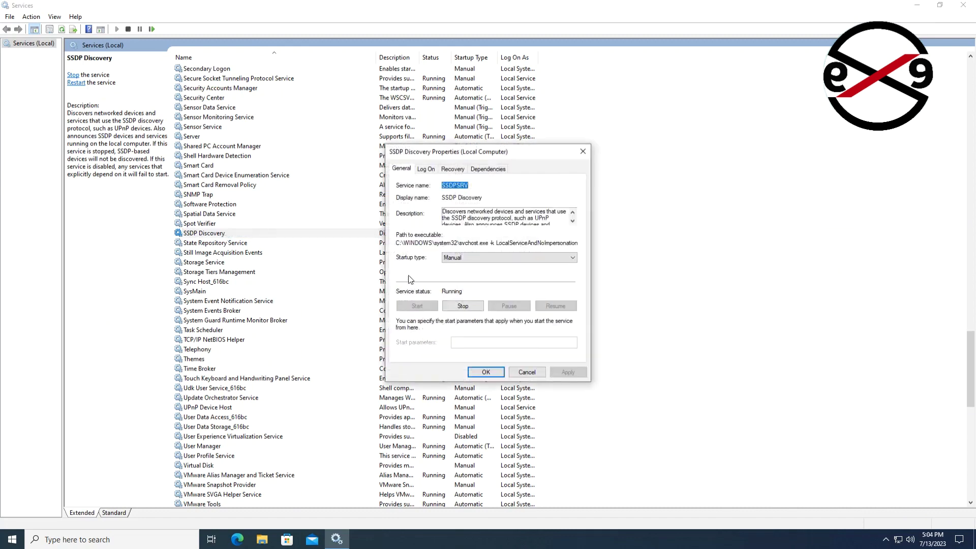
left_click(454, 259)
left_click(453, 277)
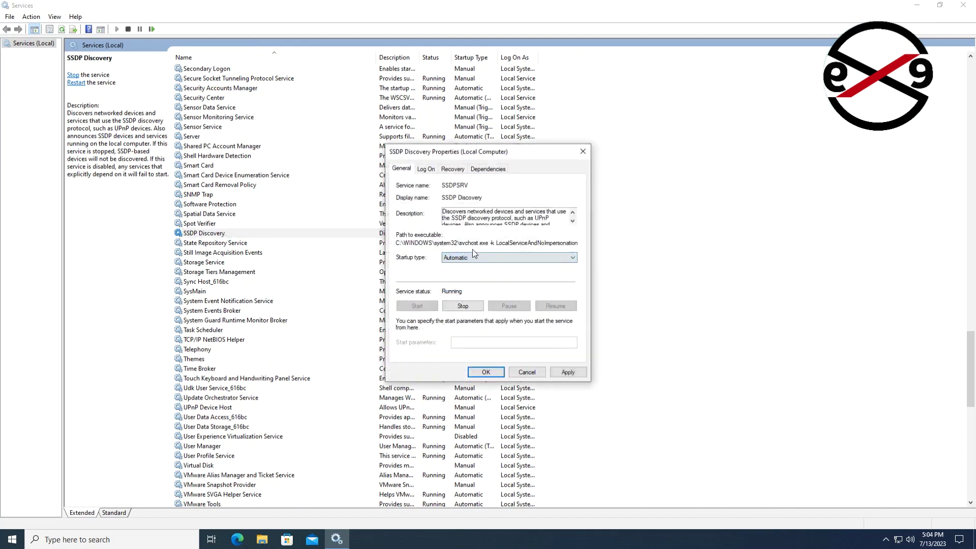
left_click(566, 372)
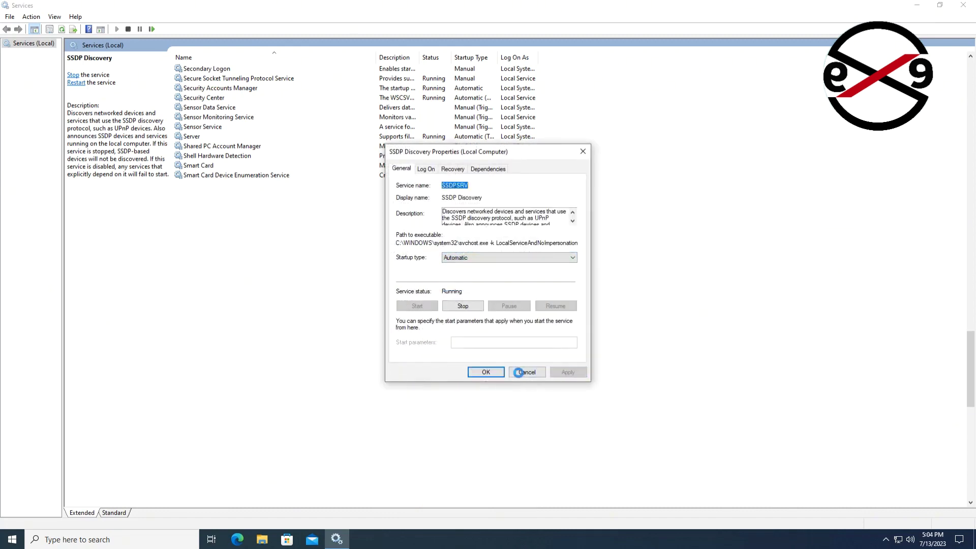
left_click(486, 372)
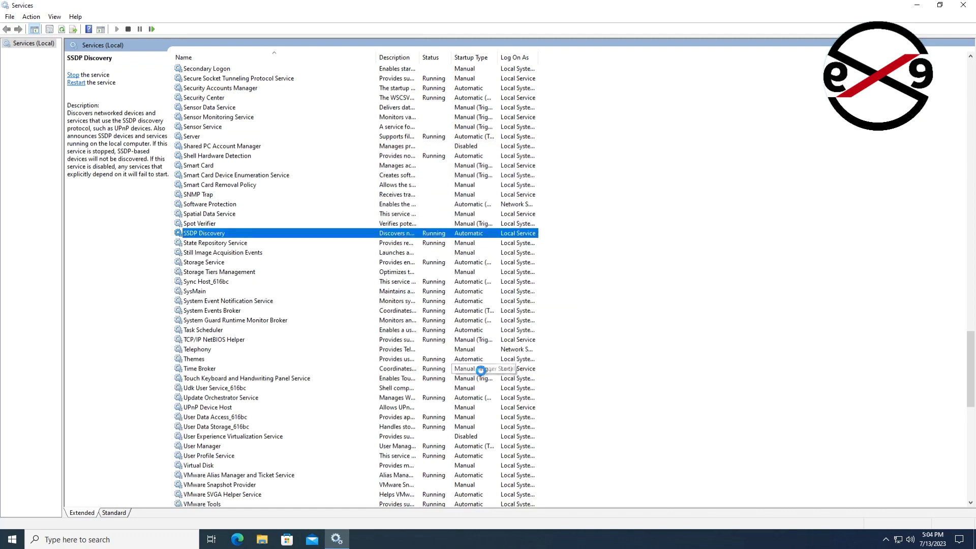
Set the UPnP Device Host service's startup type to Automatic, start the service and apply the change.
key("u")
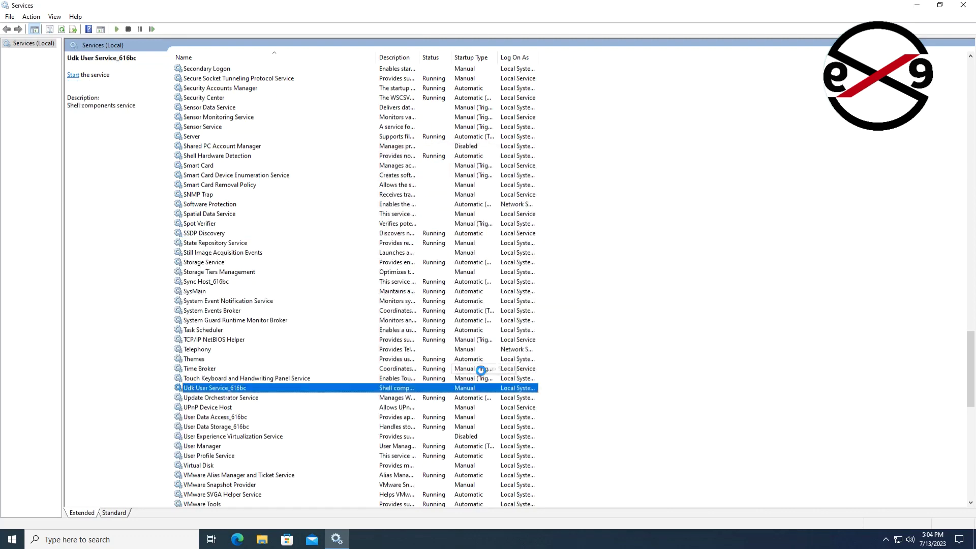
scroll(295, 420, "down", 4)
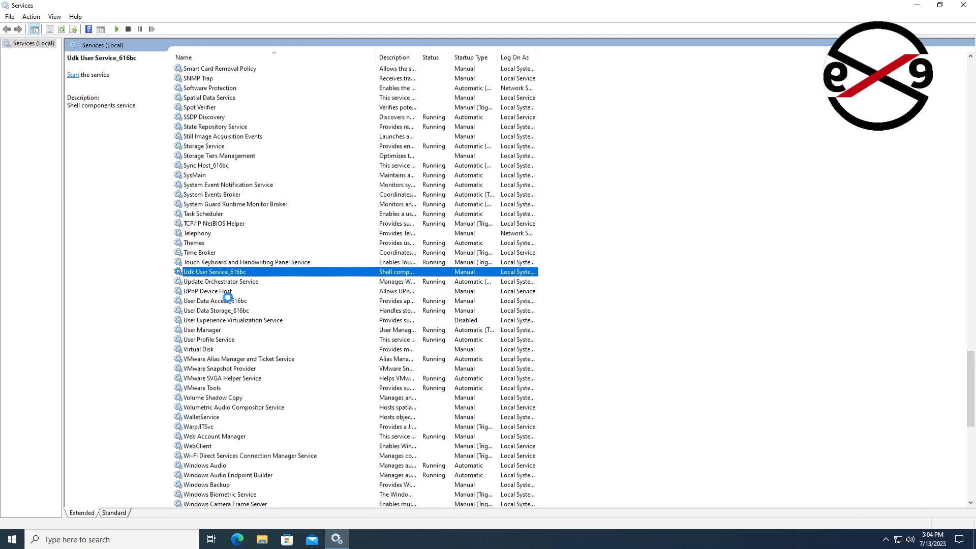
left_click(224, 292)
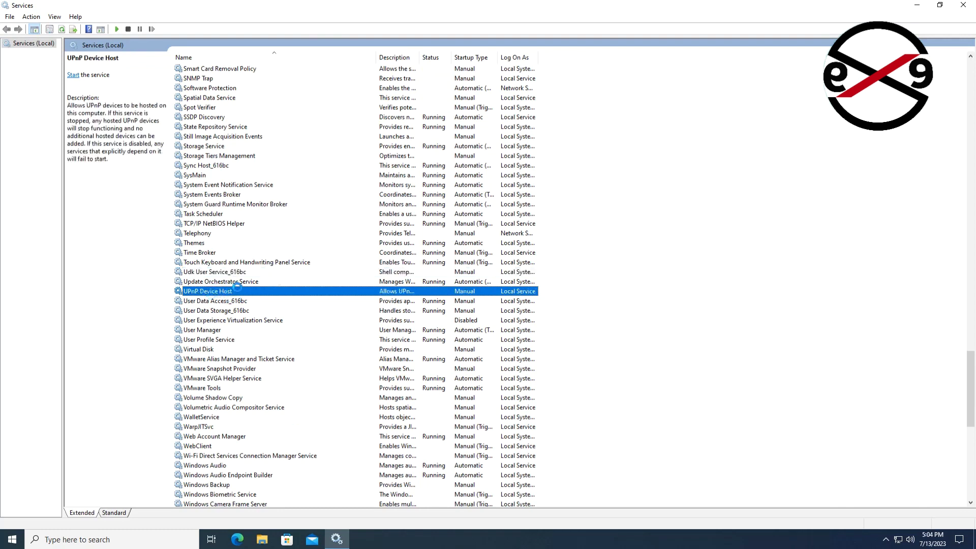
left_click(473, 258)
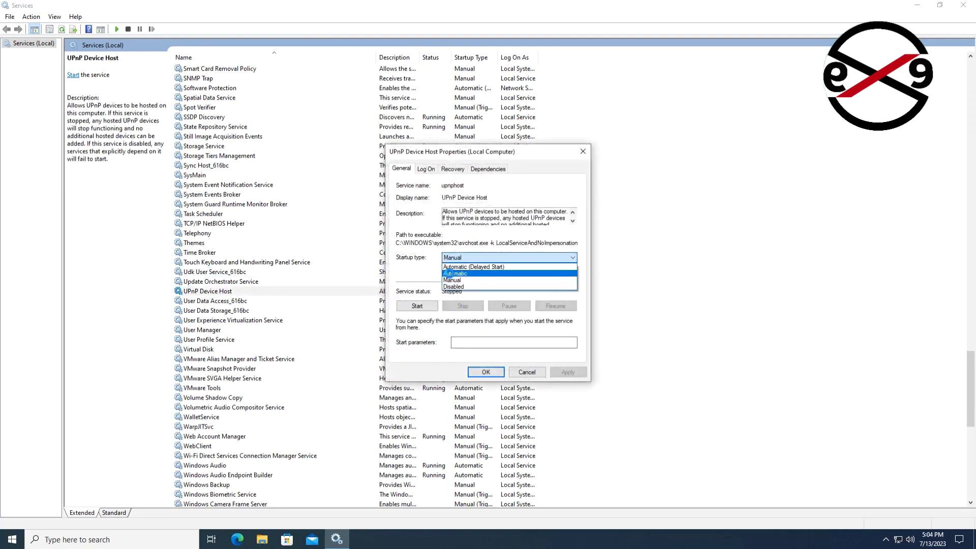
left_click(450, 273)
left_click(418, 306)
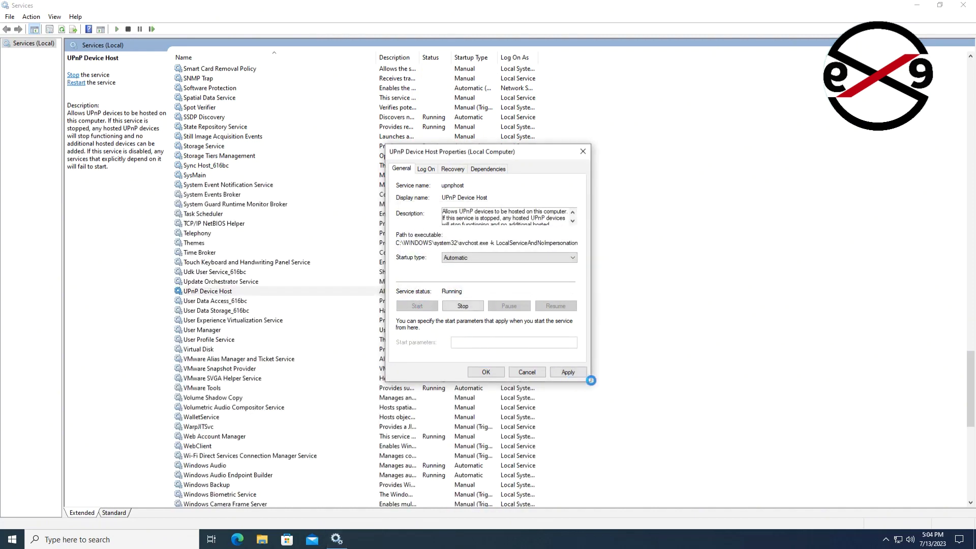
left_click(568, 373)
left_click(485, 372)
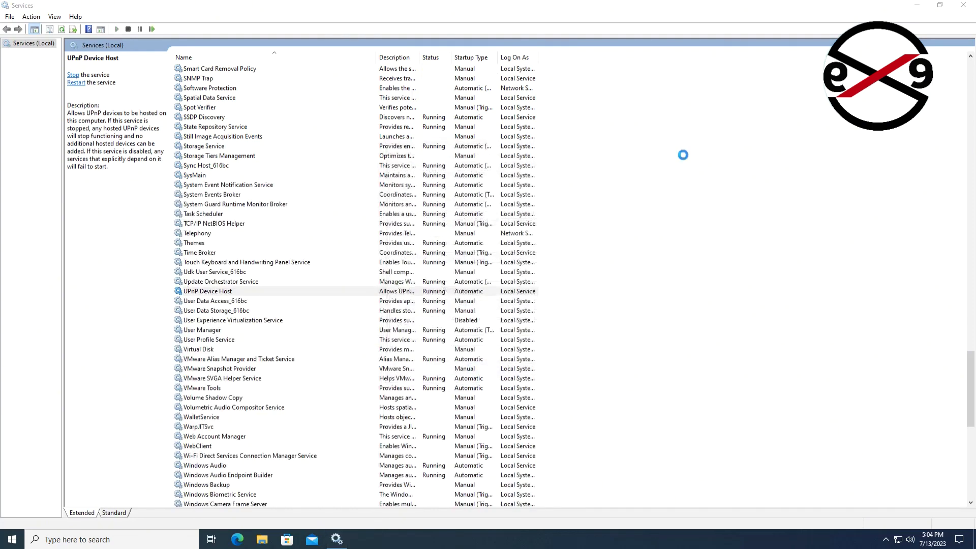
Close the Services window and restart the computer.
left_click(963, 5)
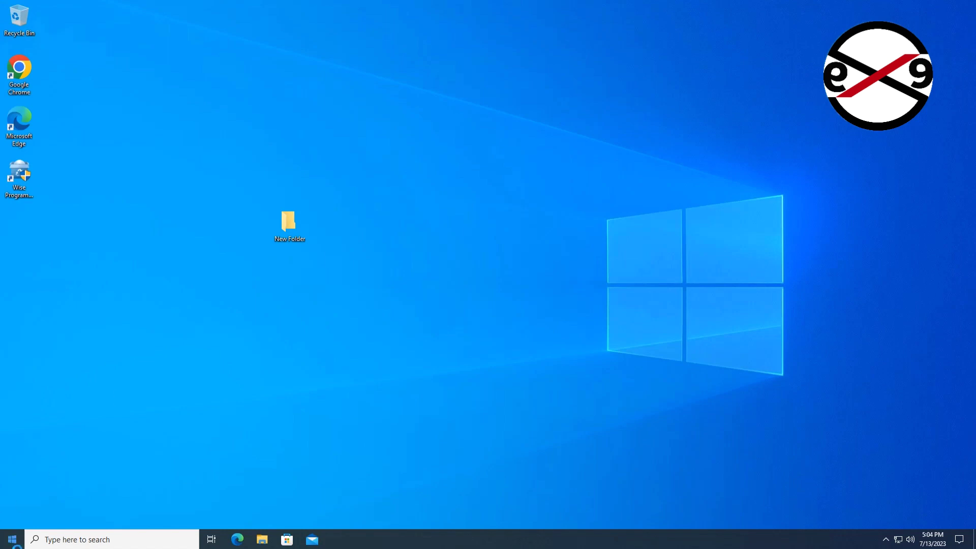
left_click(12, 539)
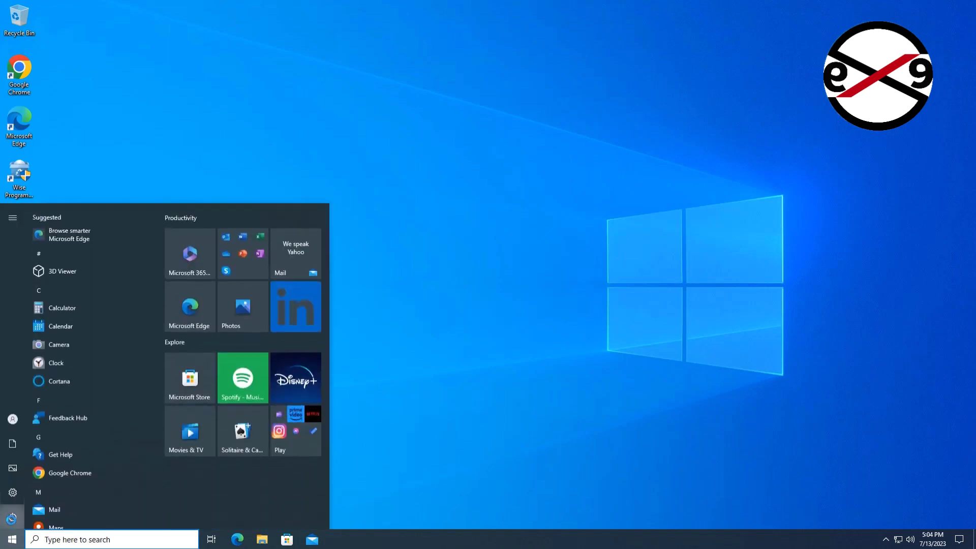
left_click(11, 519)
left_click(31, 492)
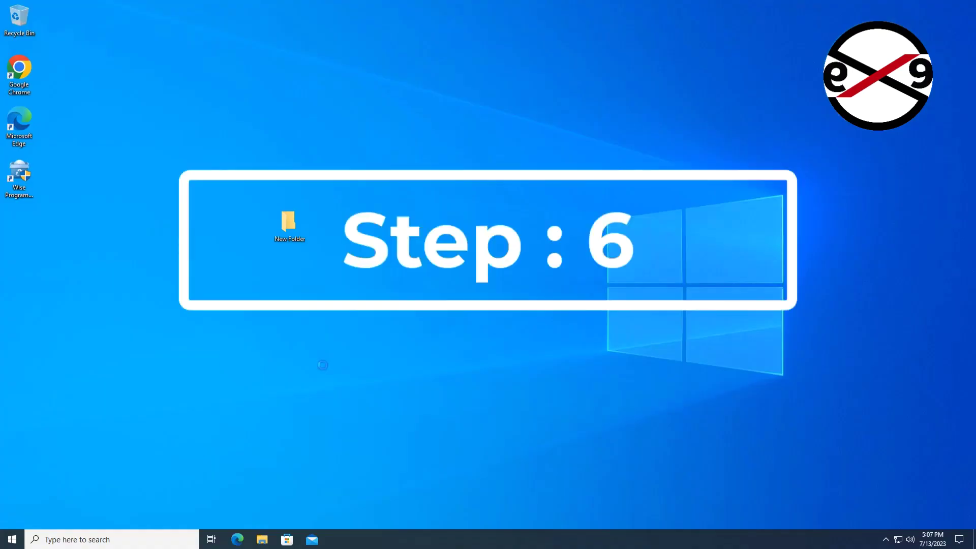
Search Windows for "regedit", run Registry Editor as administrator and maximize its window.
left_click(80, 538)
type("reg")
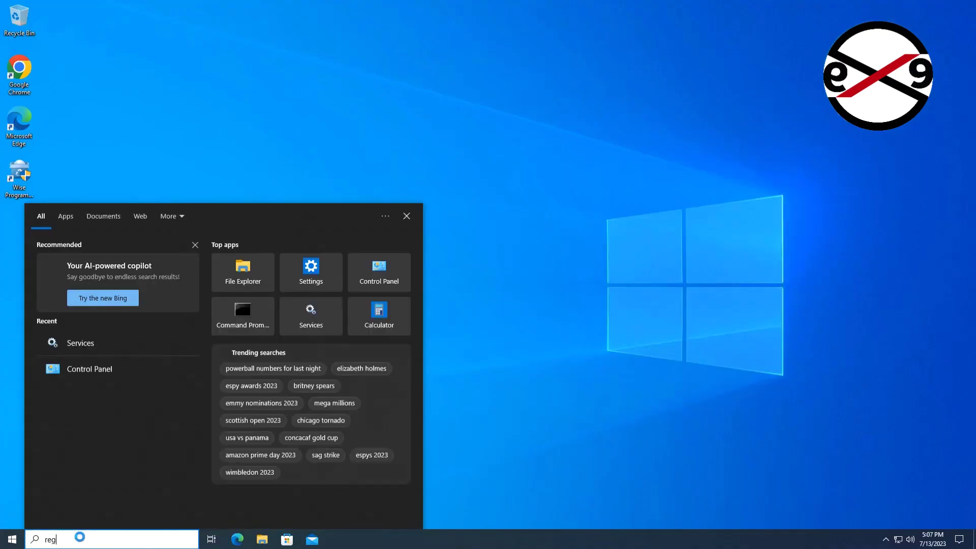
type("edit")
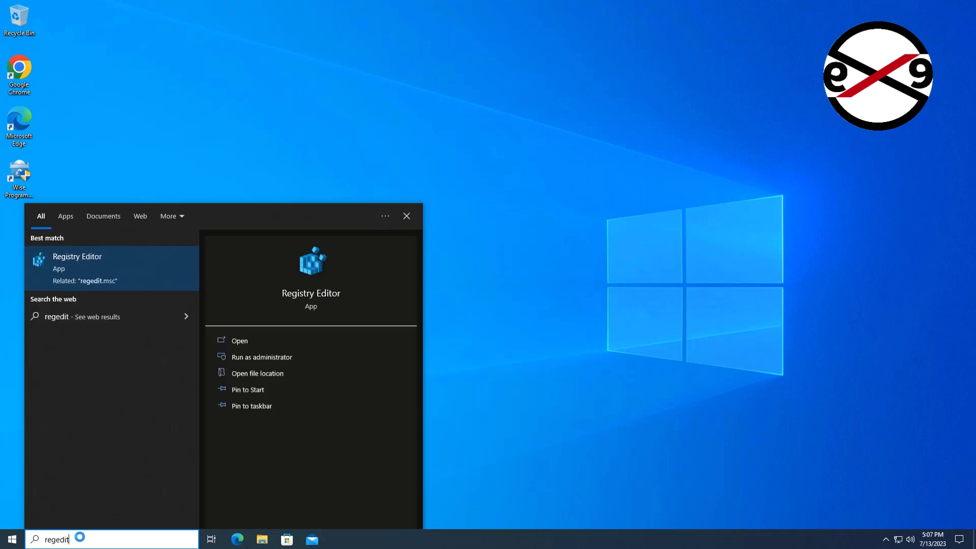
right_click(64, 259)
left_click(93, 269)
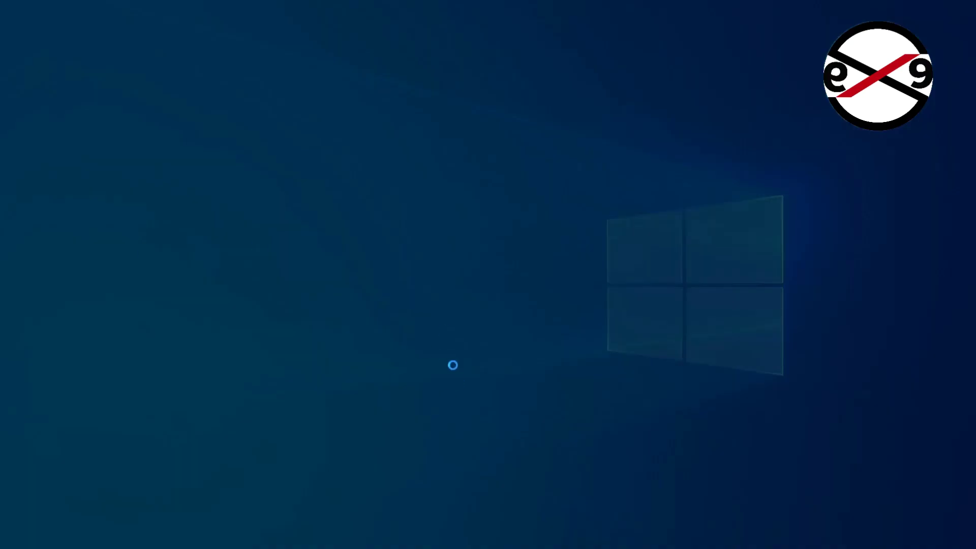
left_click(435, 328)
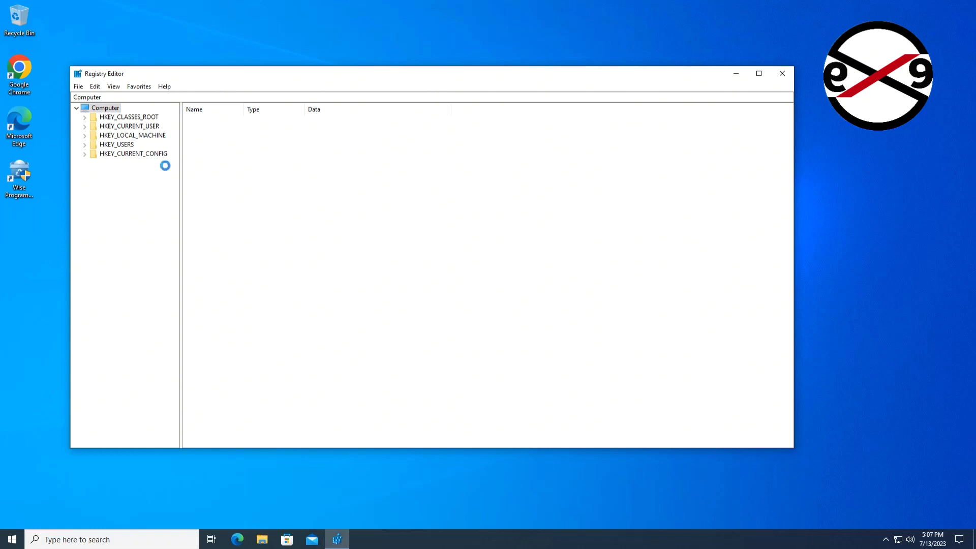
left_click(760, 74)
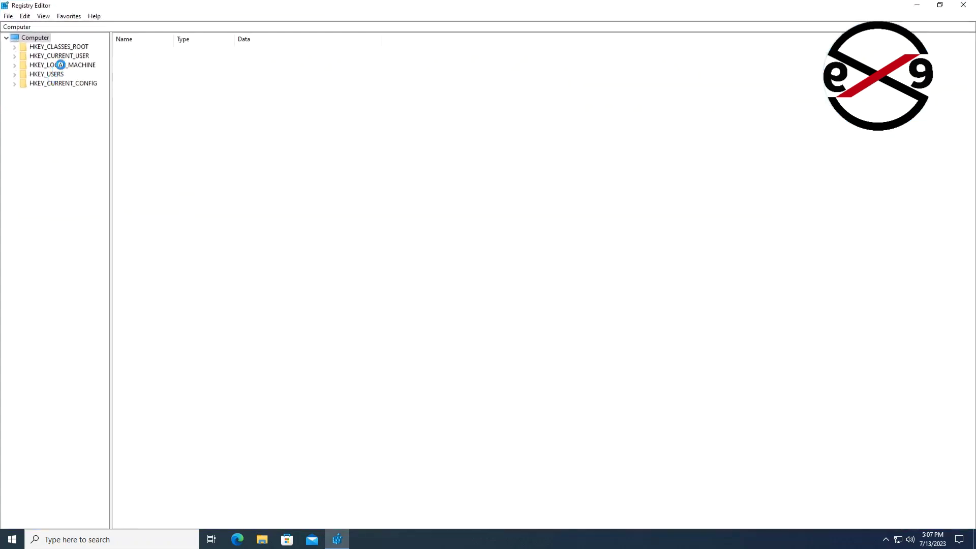
Expand the registry tree to HKEY_LOCAL_MACHINE\SYSTEM\CurrentControlSet\Services and widen the key tree pane.
left_click(62, 65)
left_click(16, 65)
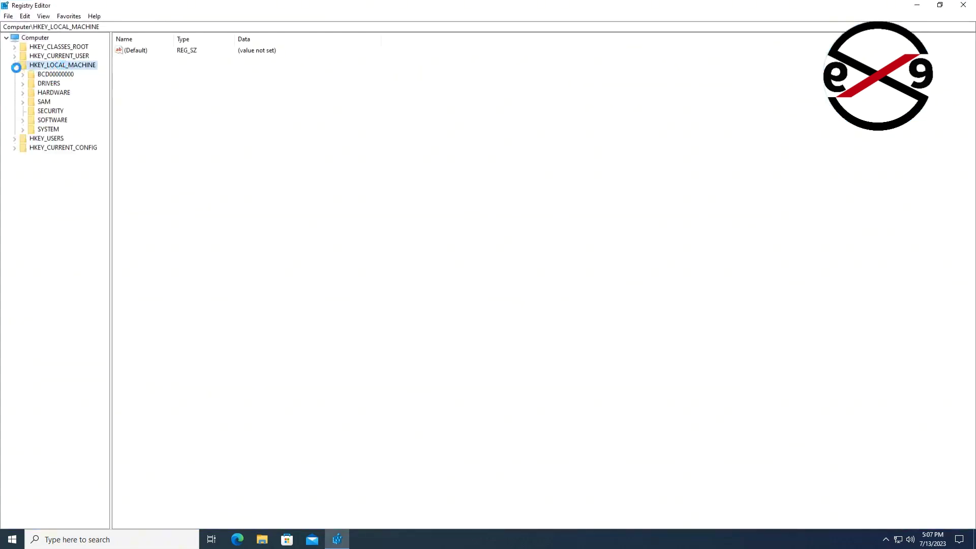
left_click(51, 129)
left_click(22, 129)
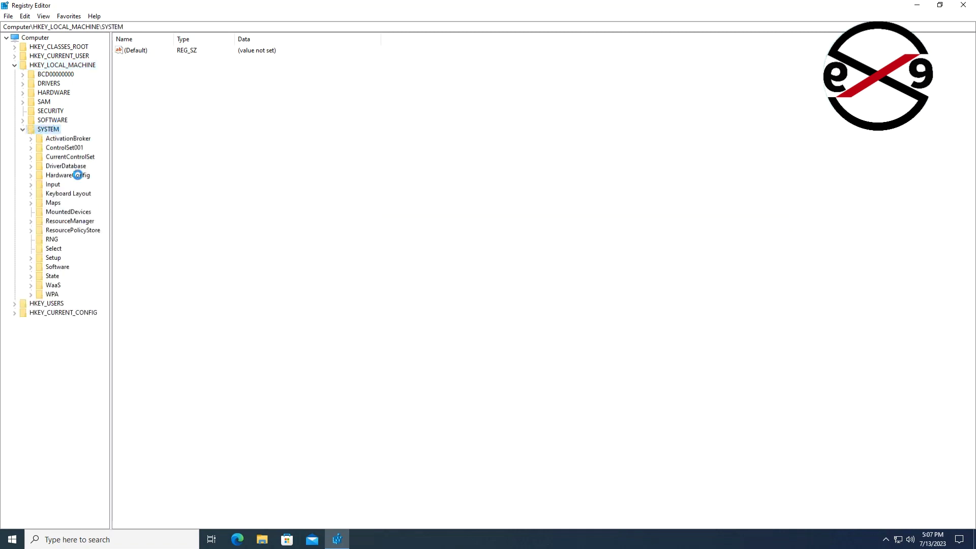
left_click(92, 157)
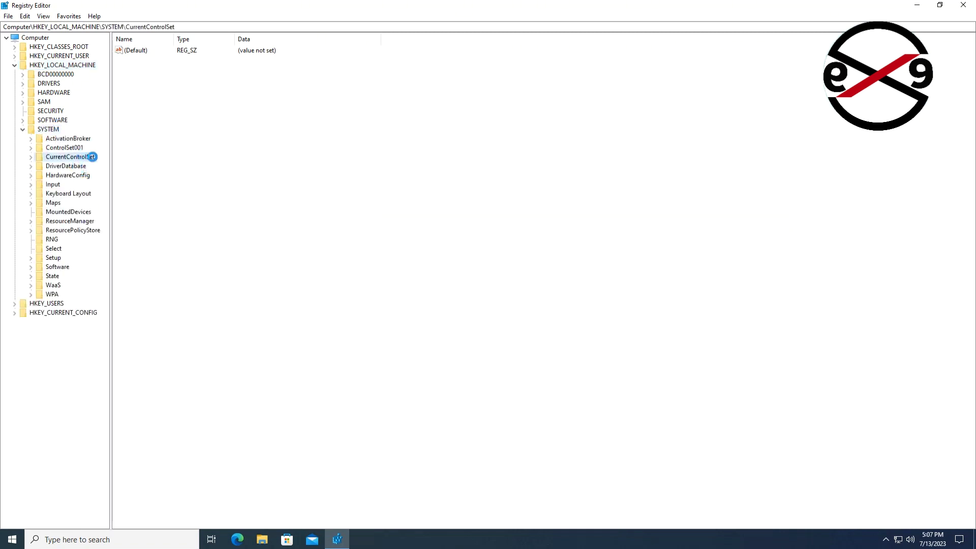
left_click(31, 156)
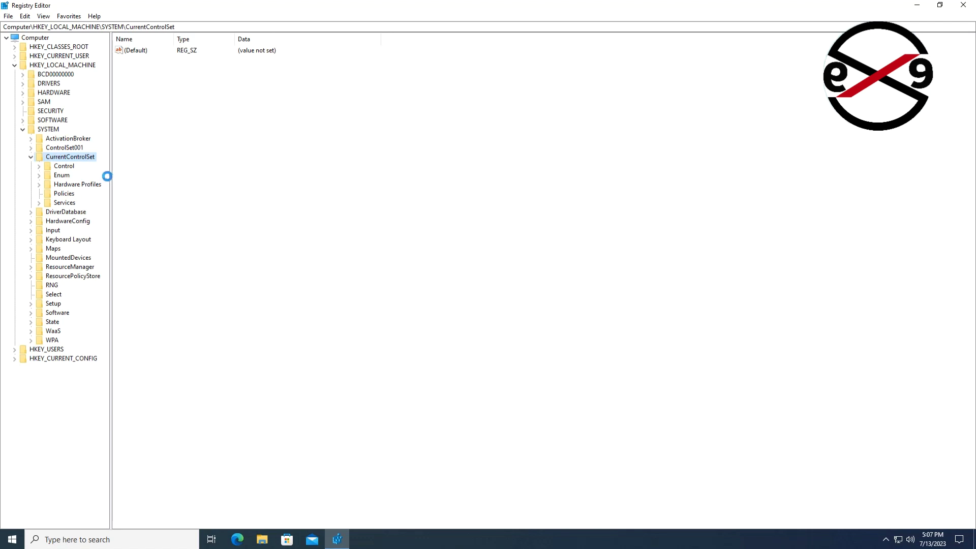
left_click_drag(110, 177, 159, 181)
left_click(63, 203)
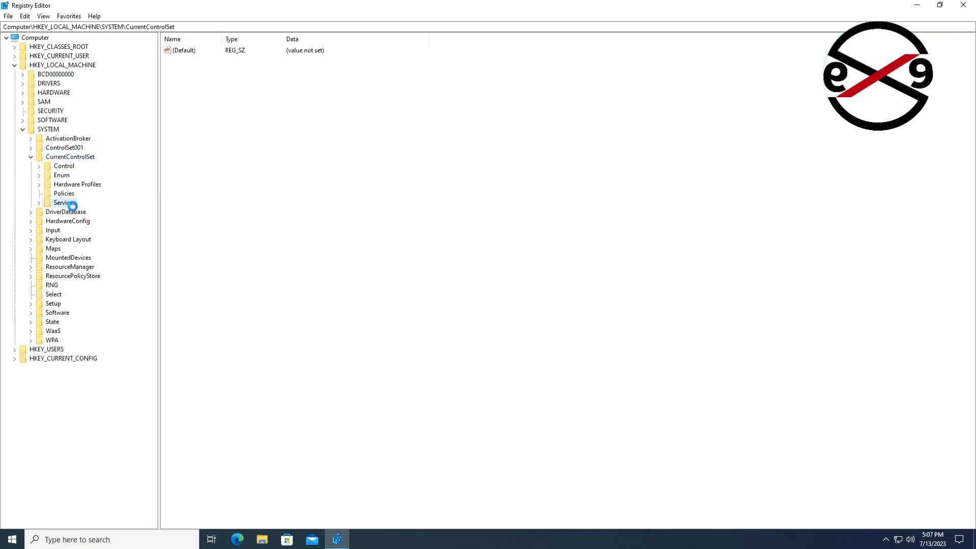
left_click(39, 204)
Find the LanmanWorkstation key under Services, expand it and open its Parameters subkey.
left_click(73, 267)
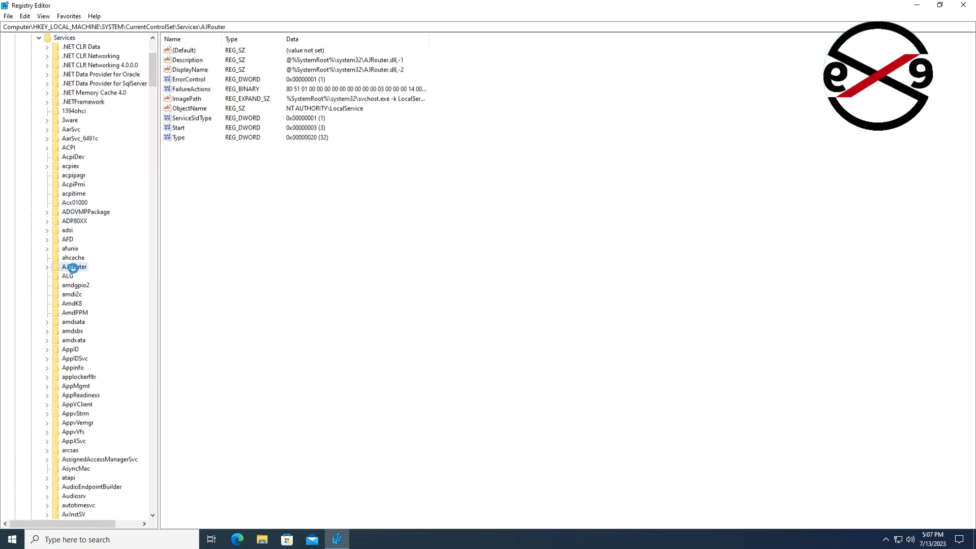
key("l")
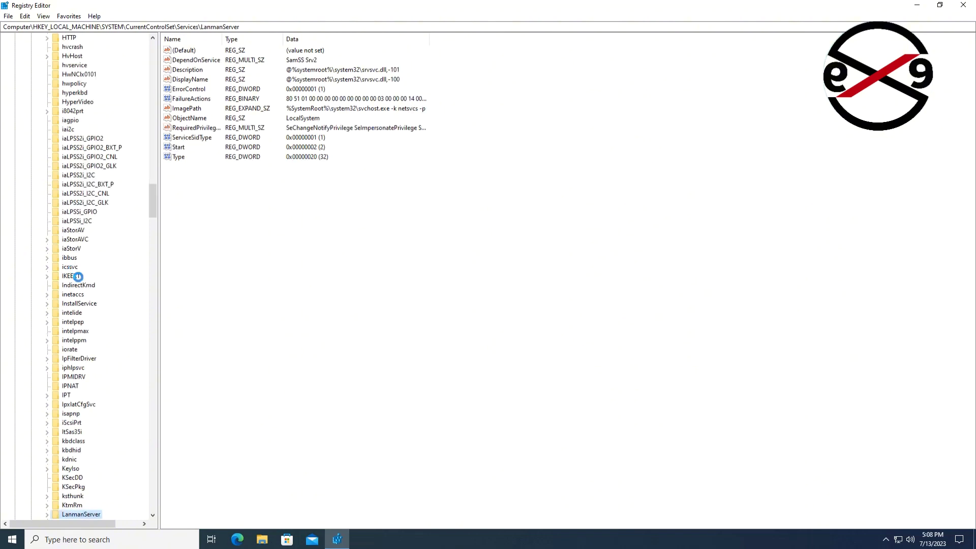
scroll(102, 401, "down", 10)
left_click(111, 221)
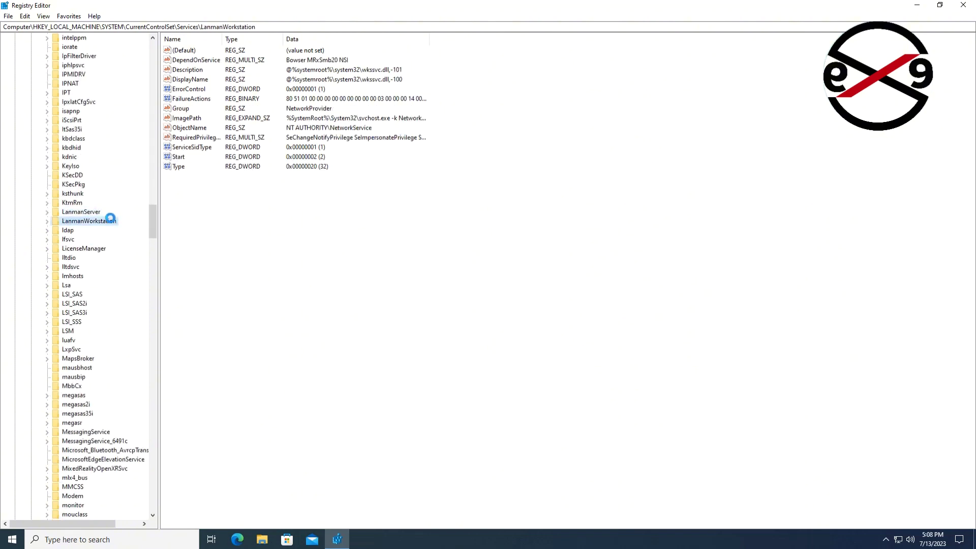
left_click(45, 221)
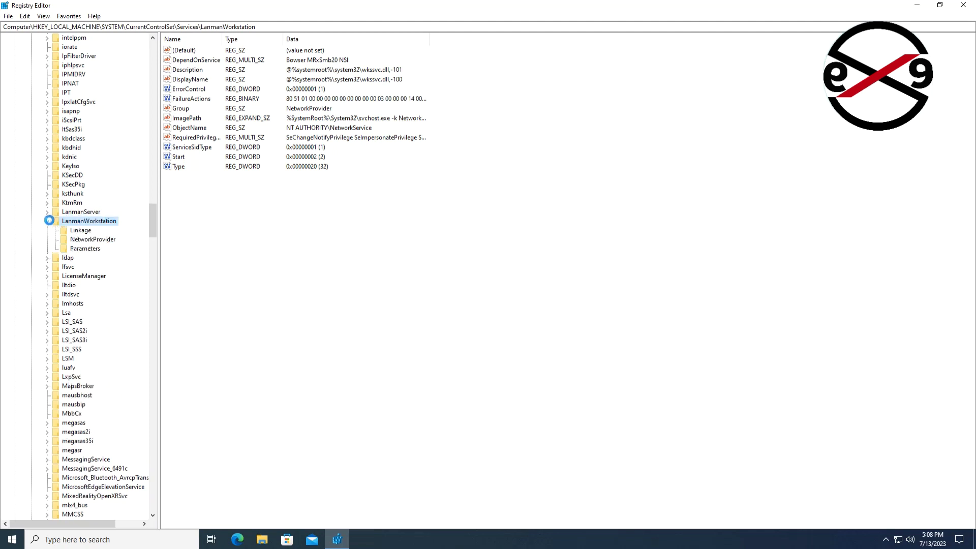
left_click(89, 249)
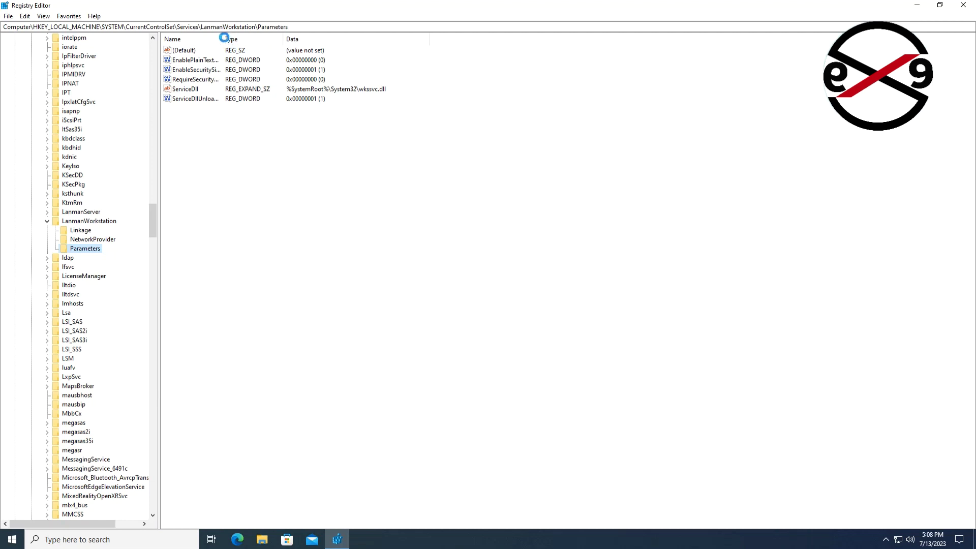
Widen the Name column and create a DWORD (32-bit) value named AllowInSecureGuestAuth in the LanmanWorkstation Parameters key.
left_click_drag(224, 39, 337, 39)
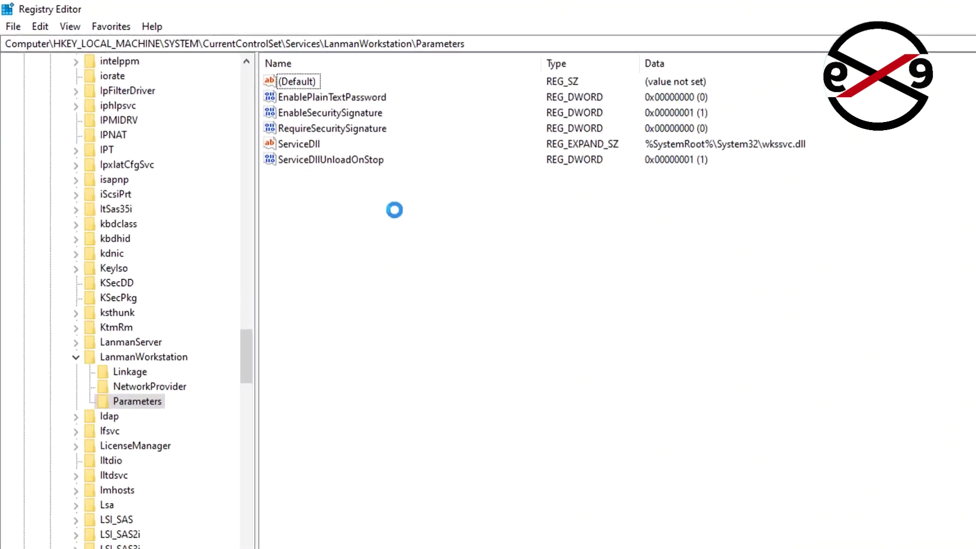
right_click(427, 227)
mouse_move(466, 239)
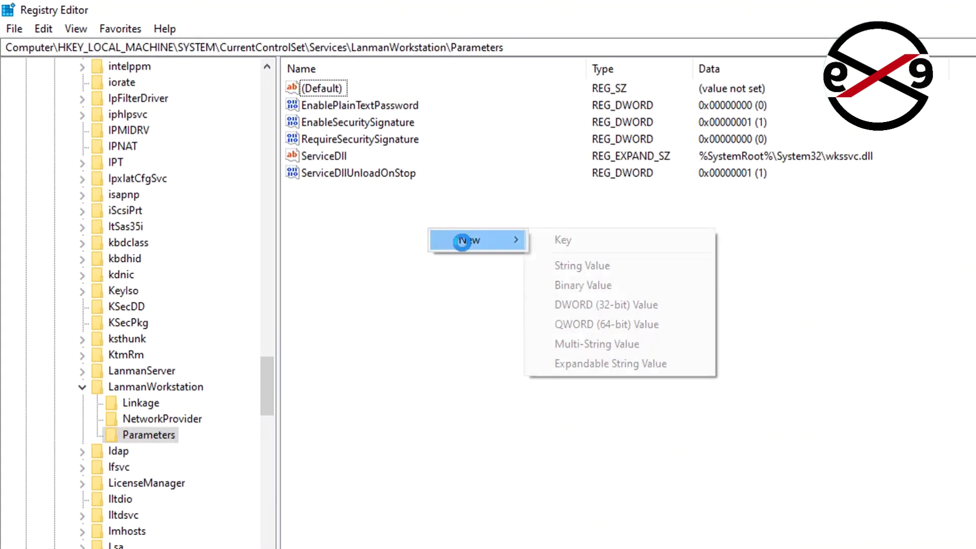
left_click(644, 302)
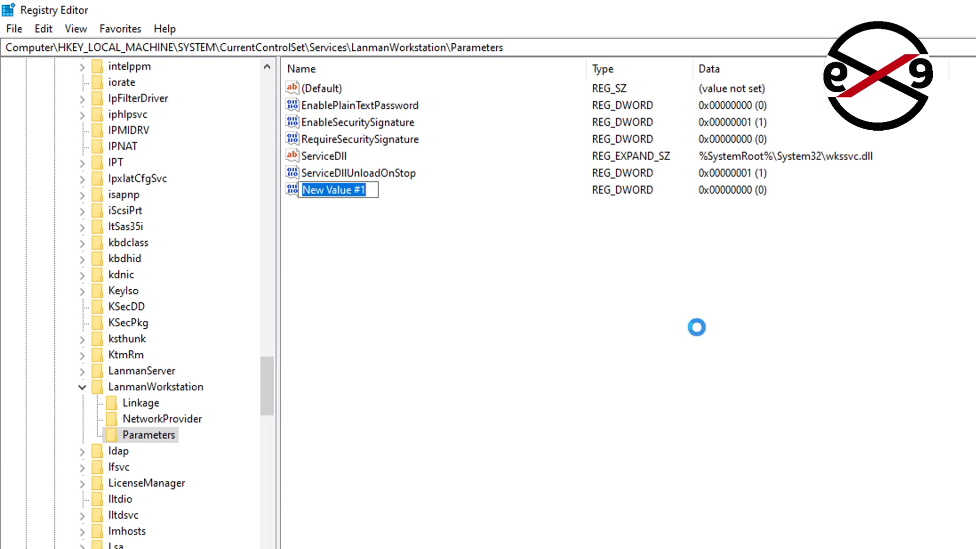
type("AllowInSecure")
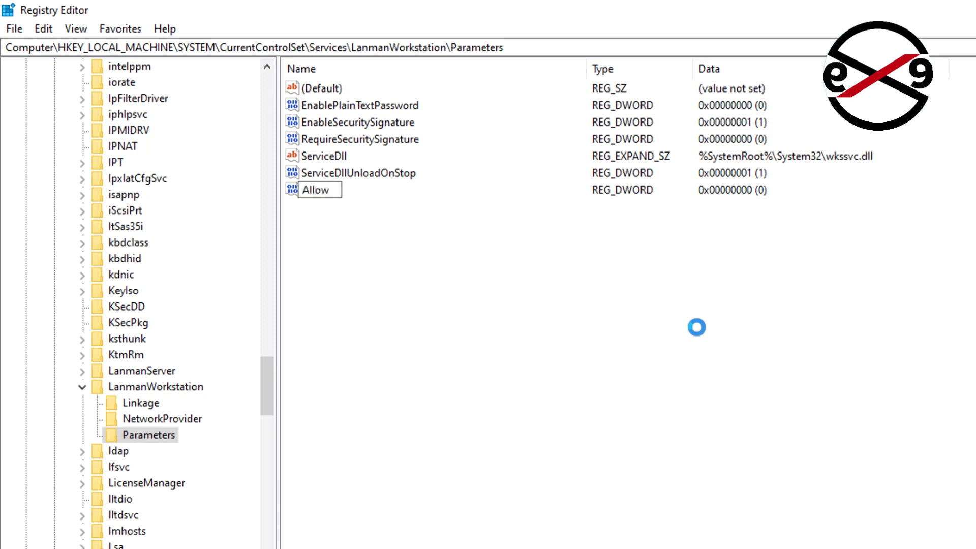
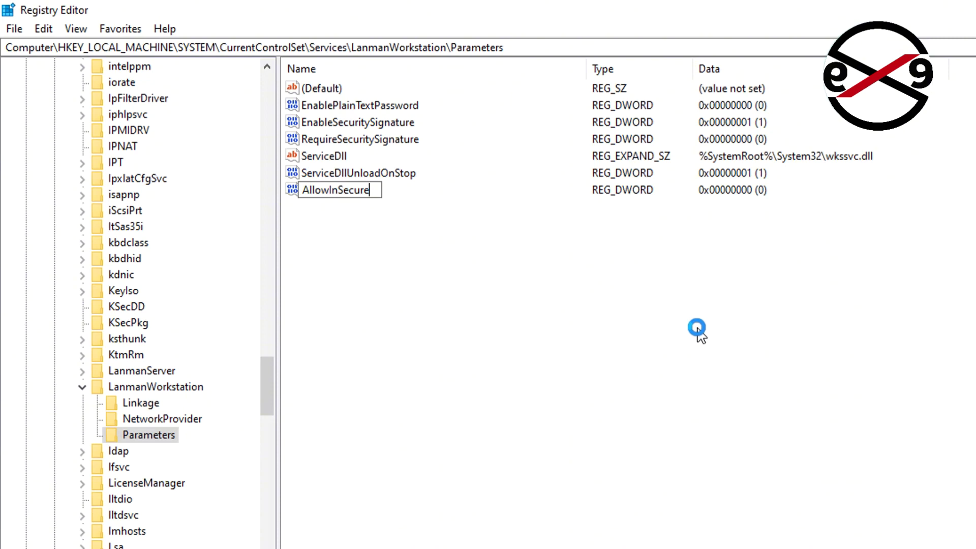
type("GuestAuth")
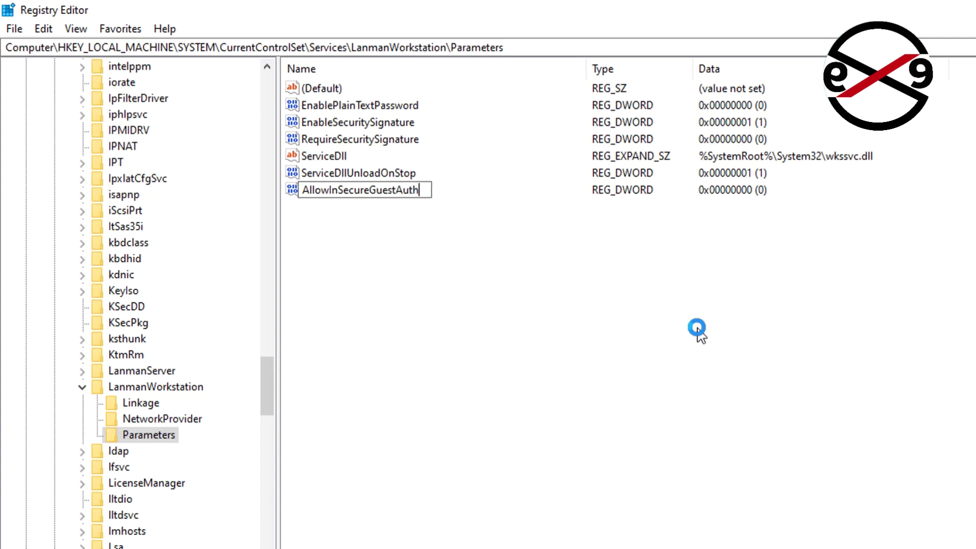
key("Return")
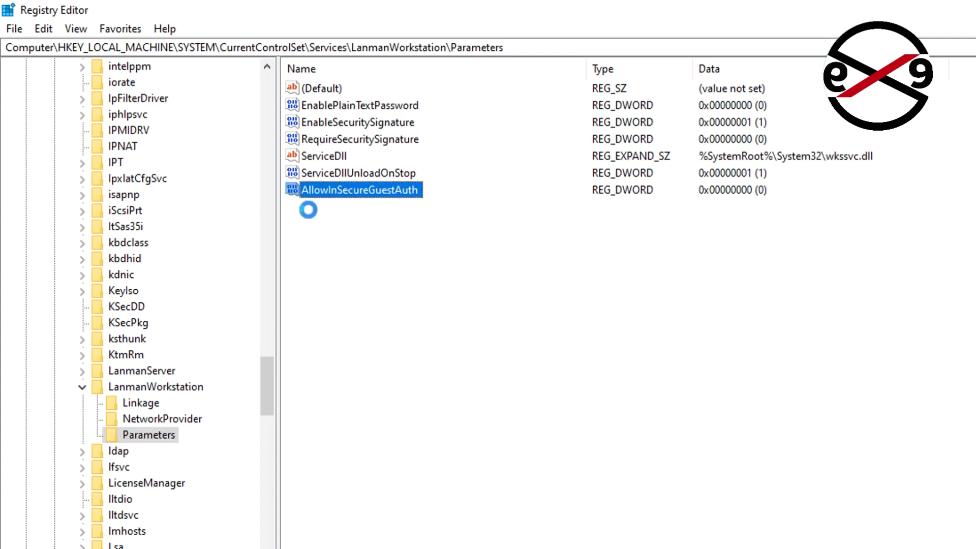
Set the value data of AllowInSecureGuestAuth to 1.
double_click(391, 190)
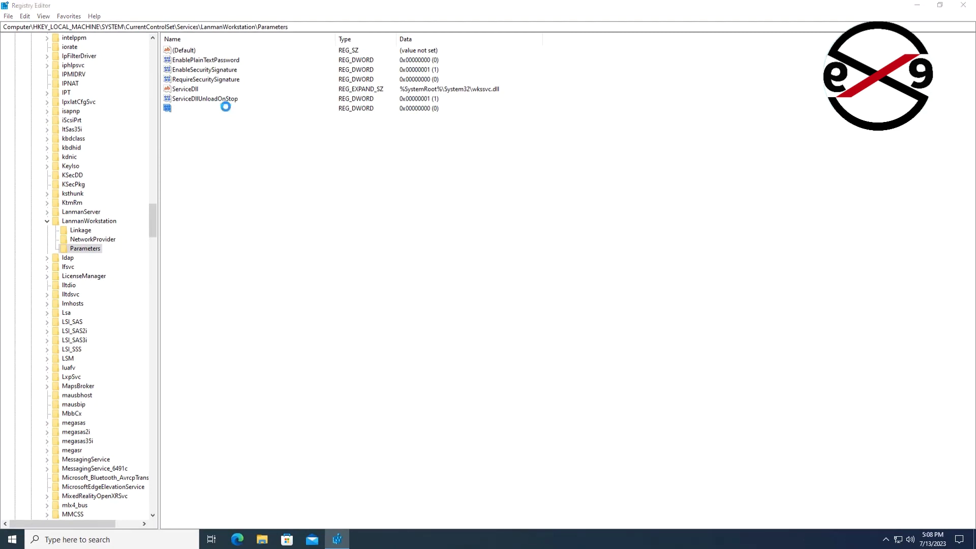
type("1")
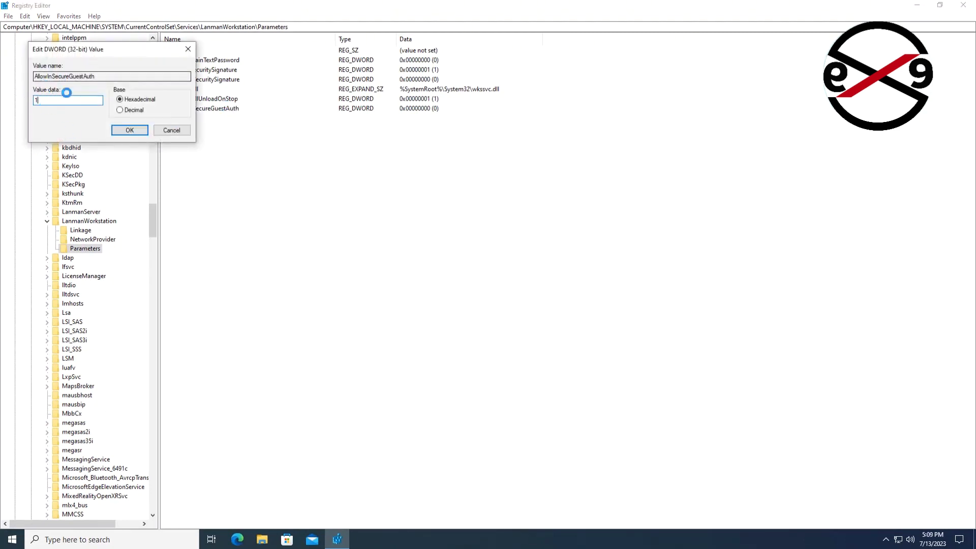
left_click(129, 129)
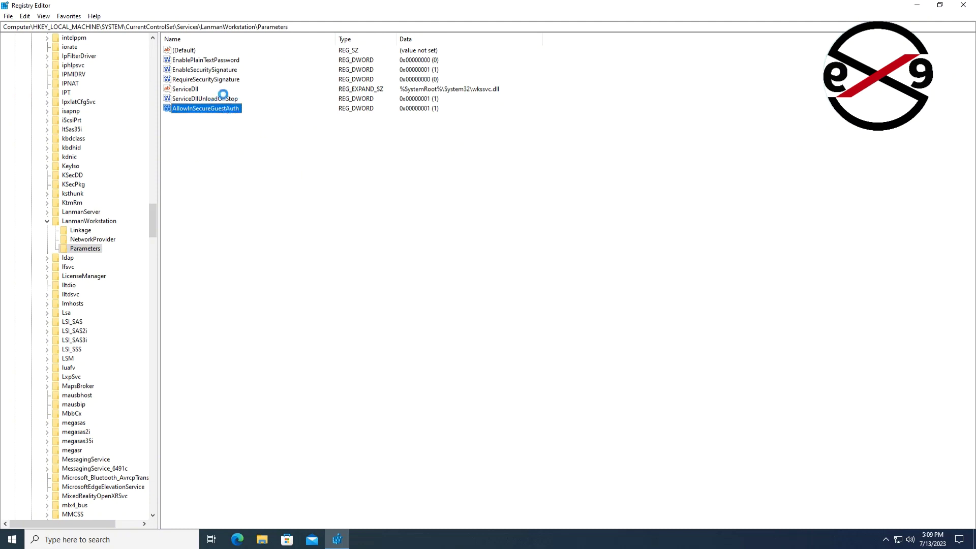
Collapse the registry tree from LanmanWorkstation up to HKEY_LOCAL_MACHINE and close Registry Editor.
left_click(47, 221)
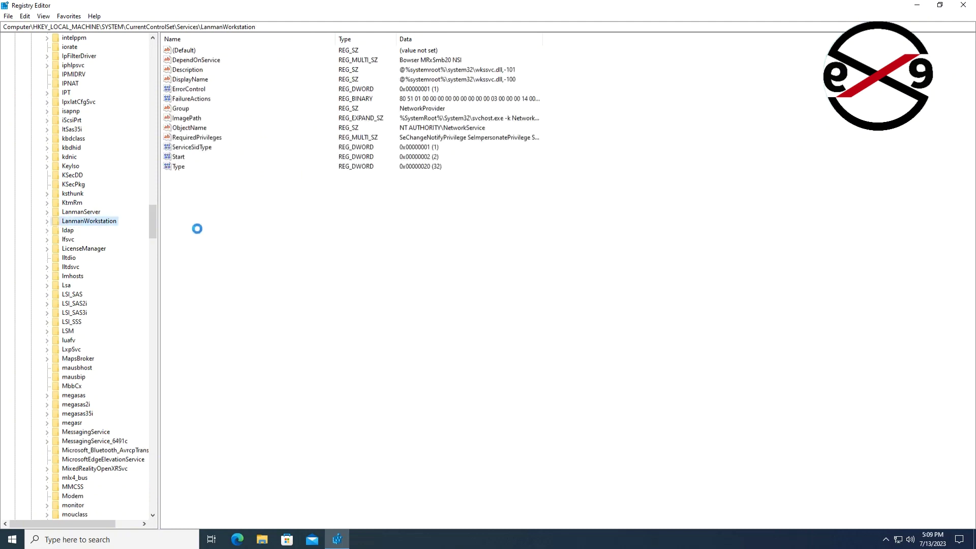
left_click_drag(156, 230, 154, 40)
left_click(39, 203)
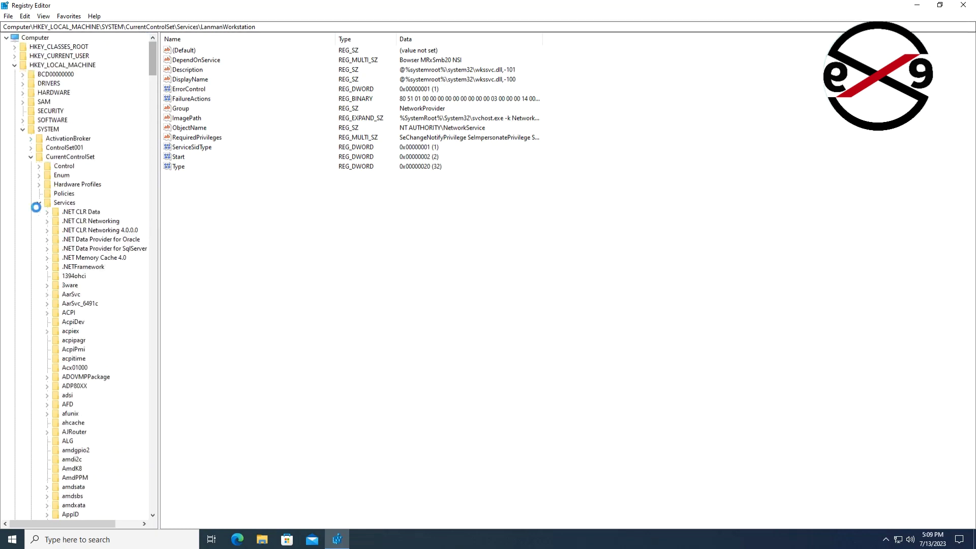
left_click(31, 157)
left_click(22, 129)
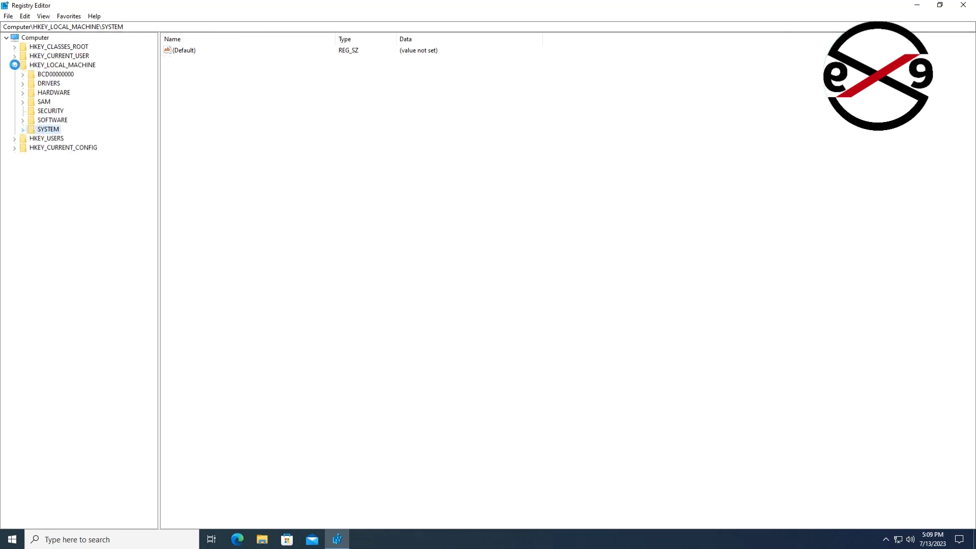
left_click(14, 65)
left_click(964, 6)
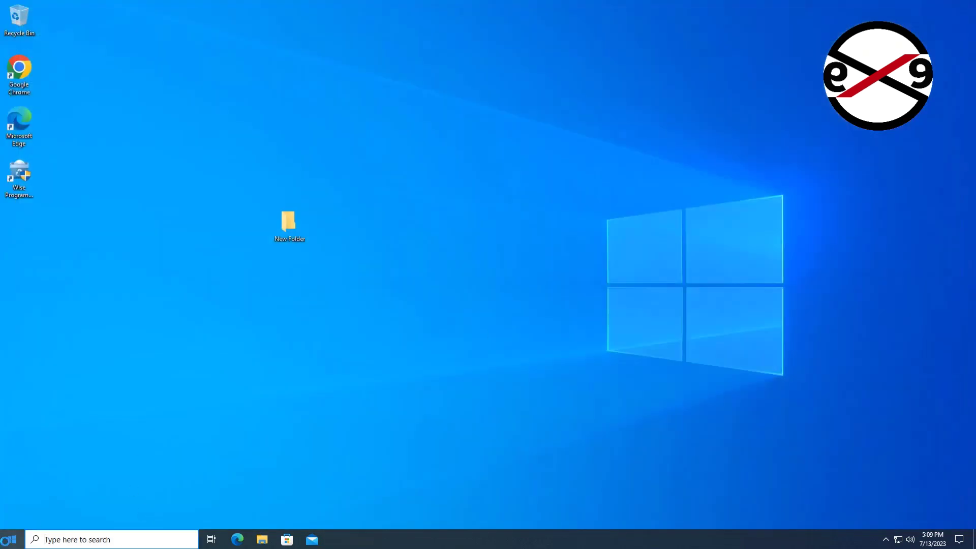
Restart the computer to apply the registry change.
left_click(11, 540)
left_click(13, 517)
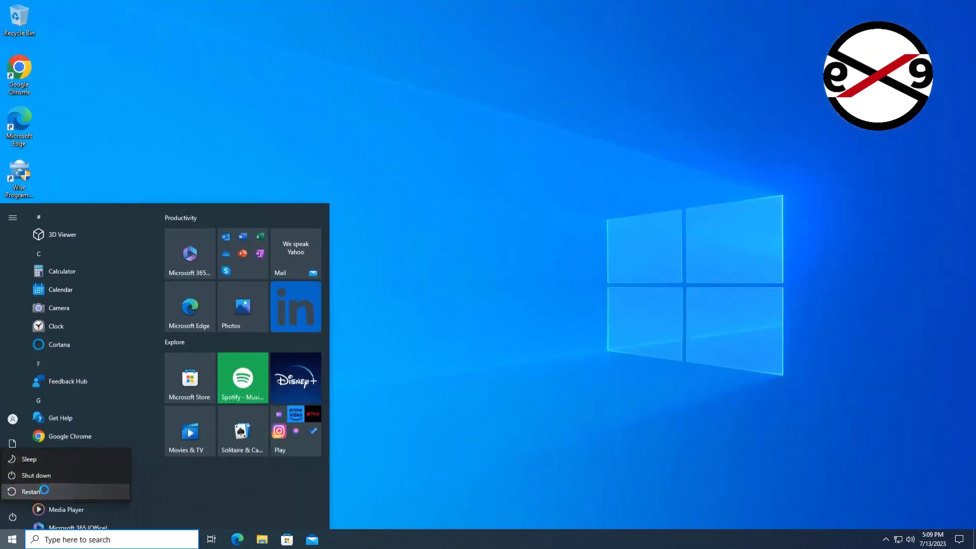
left_click(32, 492)
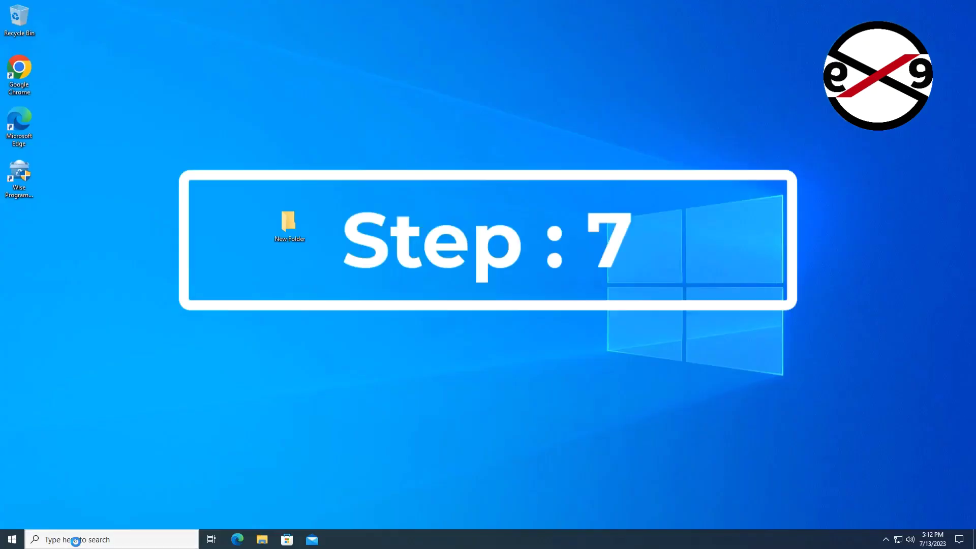
Search Windows for "cmd" and run Command Prompt as administrator, allowing it to make changes.
left_click(75, 540)
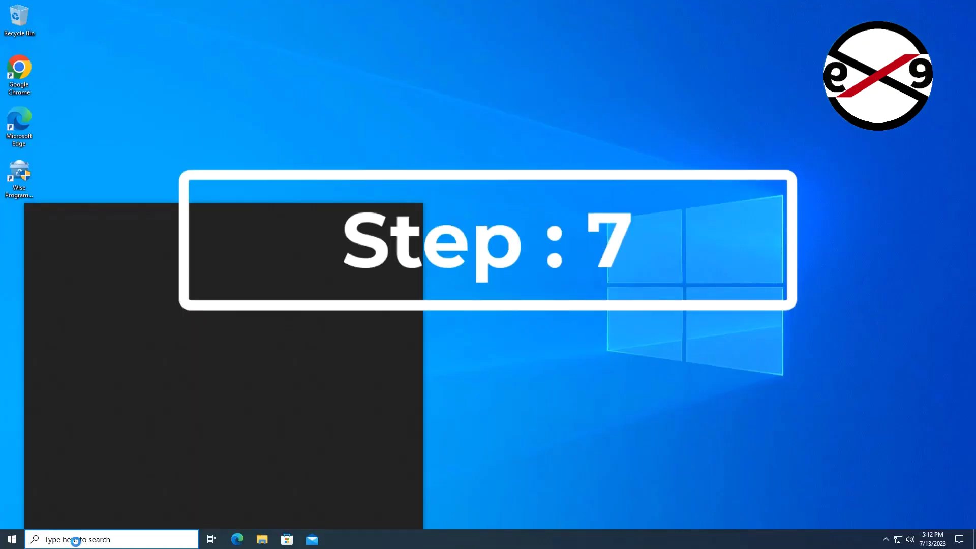
type("cmd")
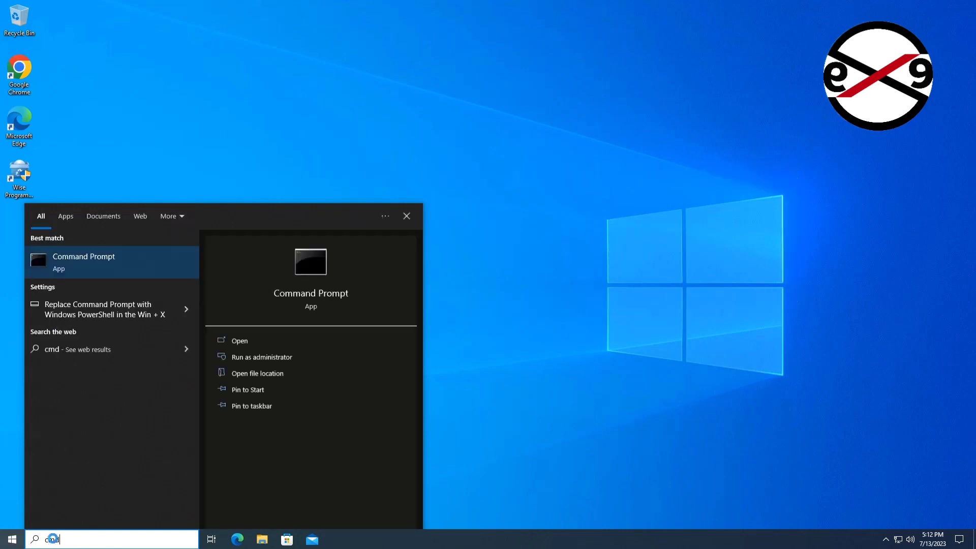
right_click(108, 266)
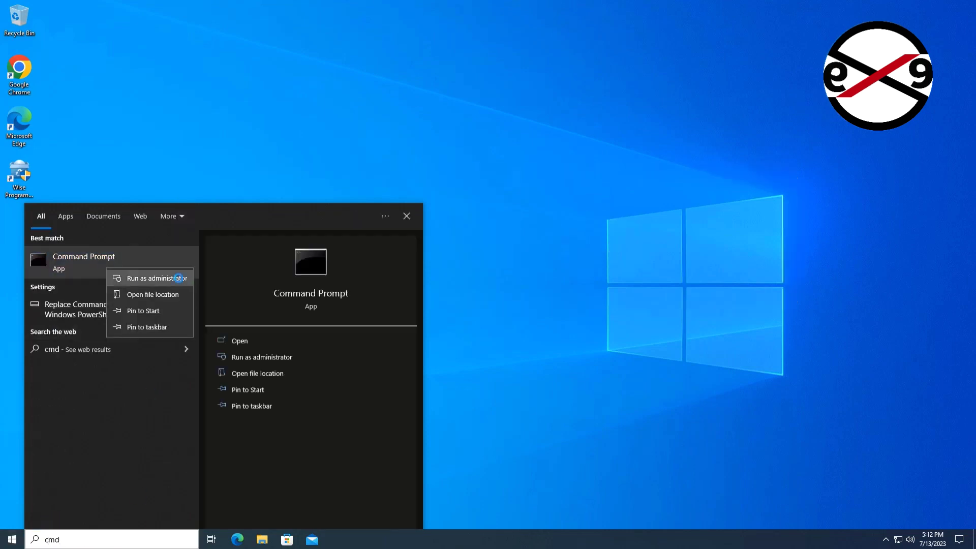
left_click(178, 278)
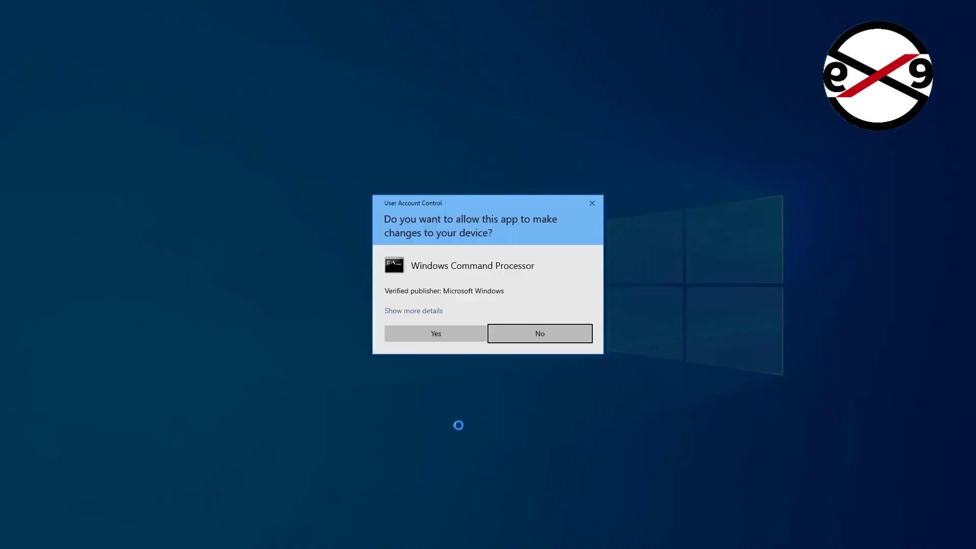
left_click(465, 334)
left_click(492, 273)
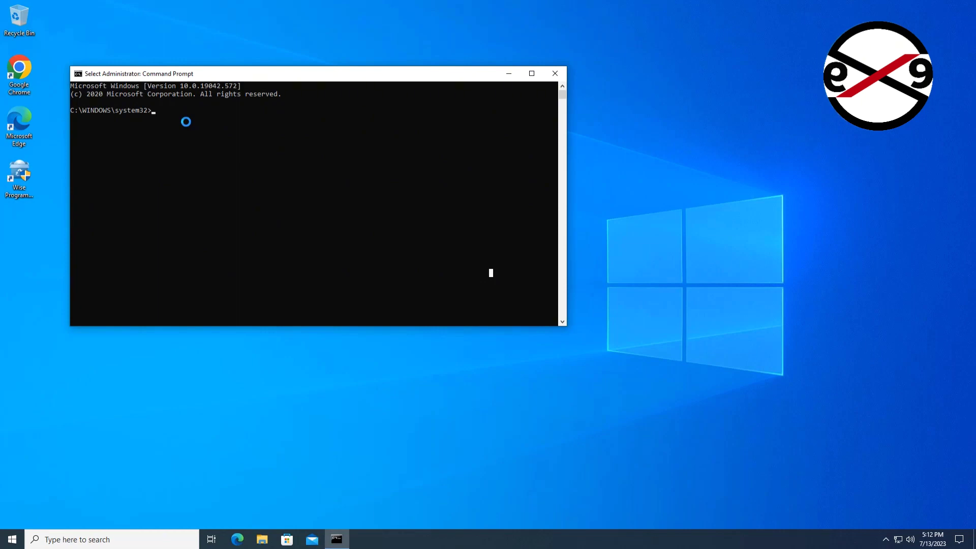
Run ipconfig, highlight the computer's IPv4 address in the output and close Command Prompt.
type("ipconfig")
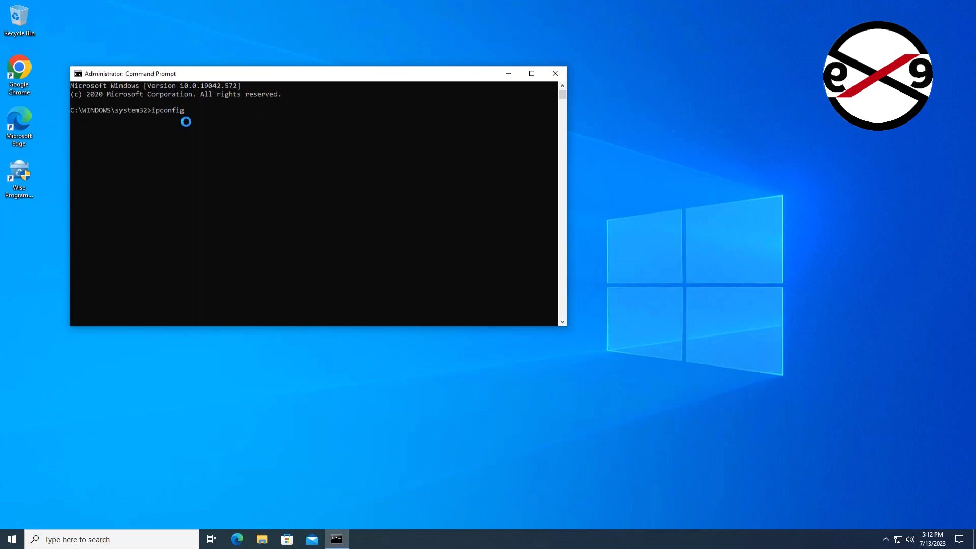
key("Return")
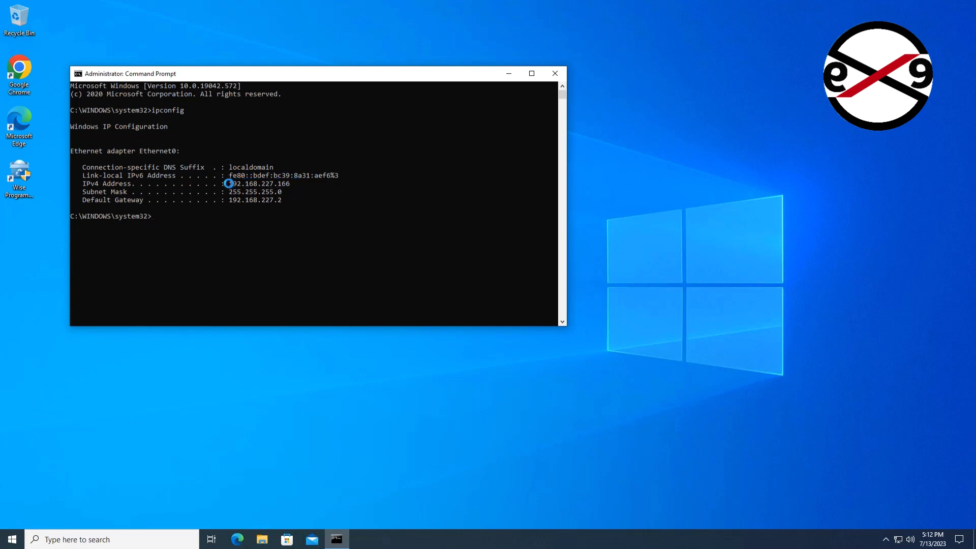
left_click_drag(227, 184, 295, 182)
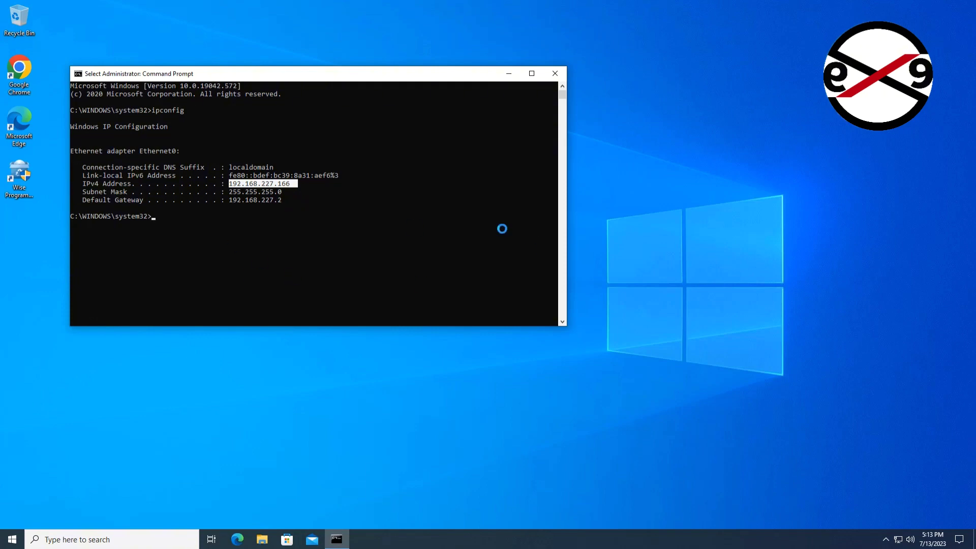
left_click(556, 73)
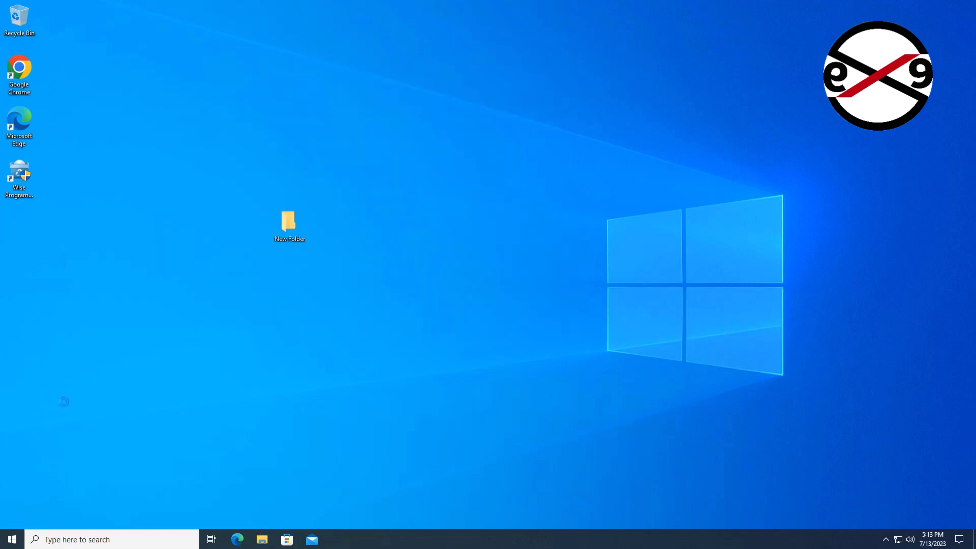
Open the About page in the System settings, highlight the device name and close Settings.
left_click(11, 540)
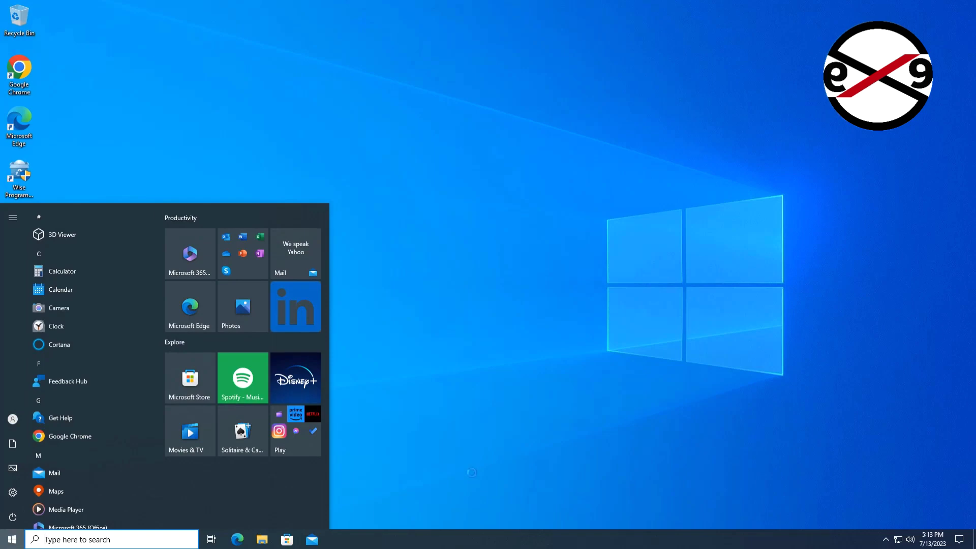
left_click(11, 540)
left_click(11, 541)
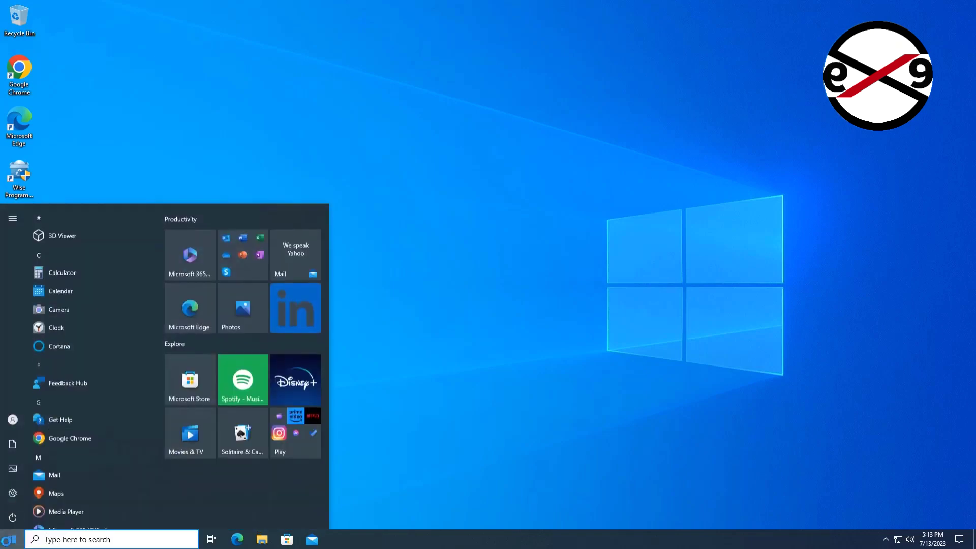
left_click(11, 494)
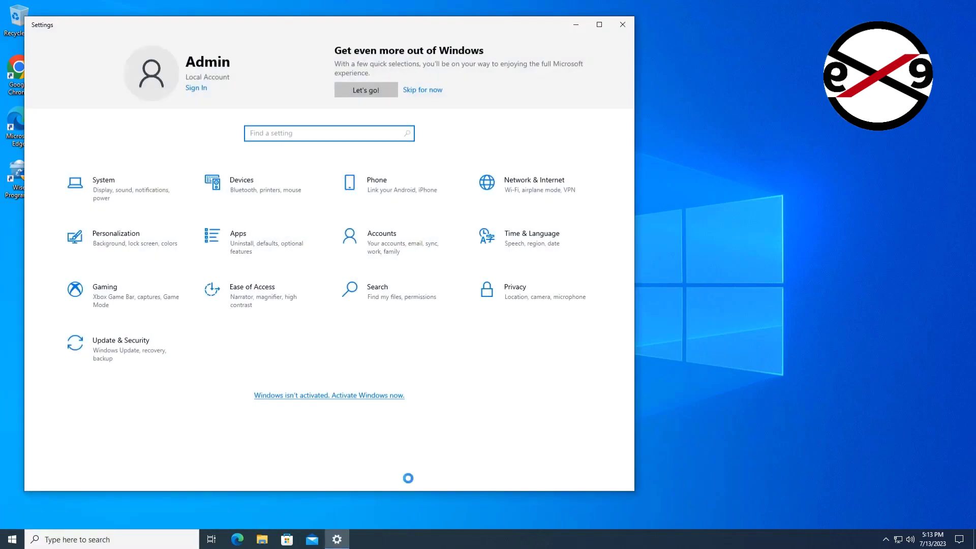
left_click(127, 190)
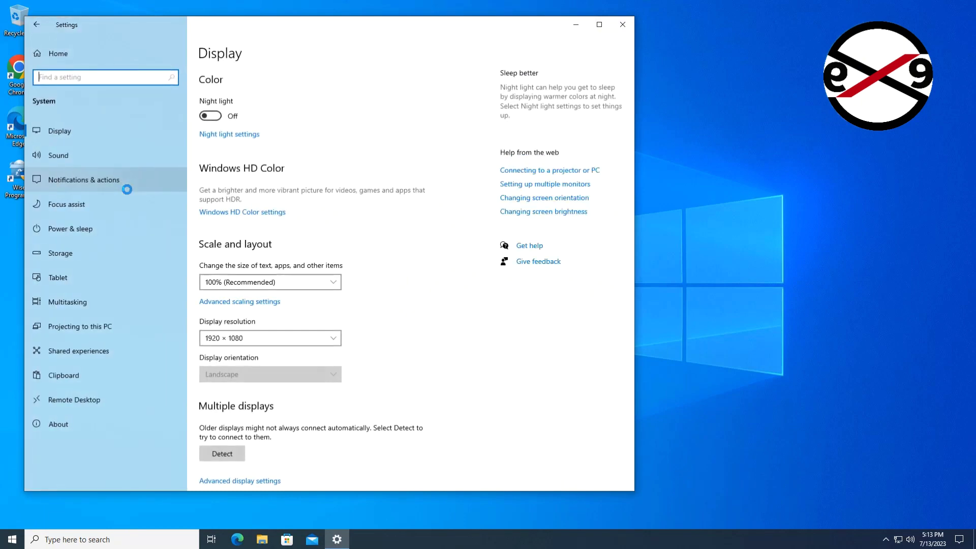
left_click(61, 428)
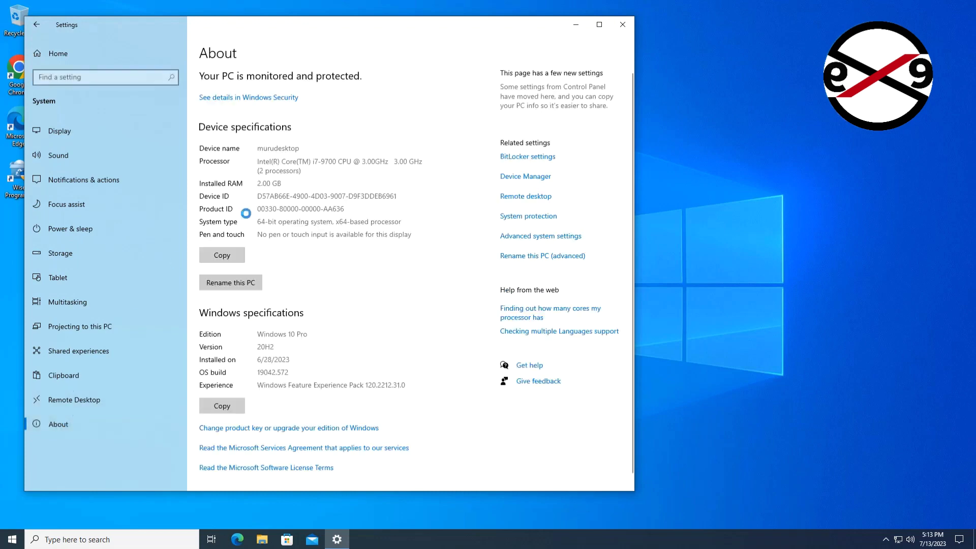
left_click_drag(256, 149, 324, 144)
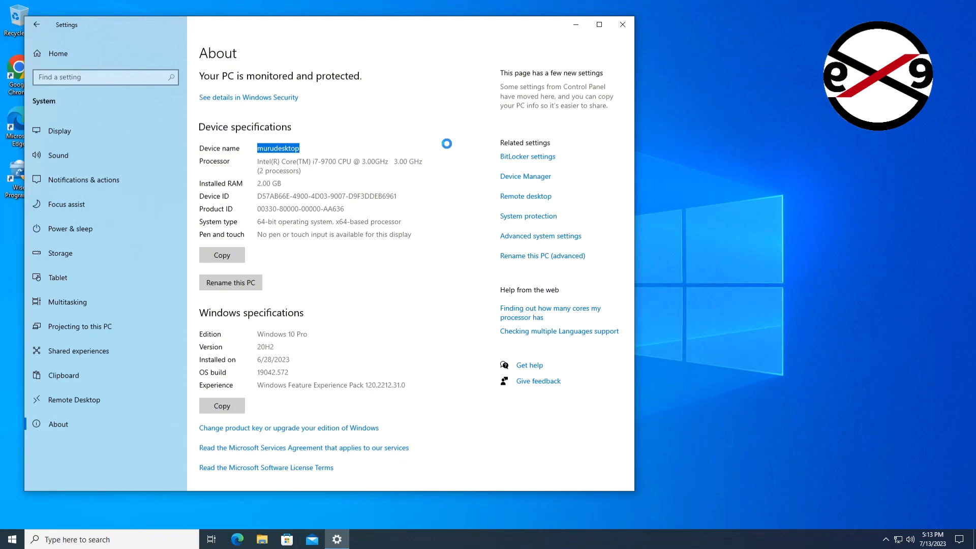
left_click(622, 24)
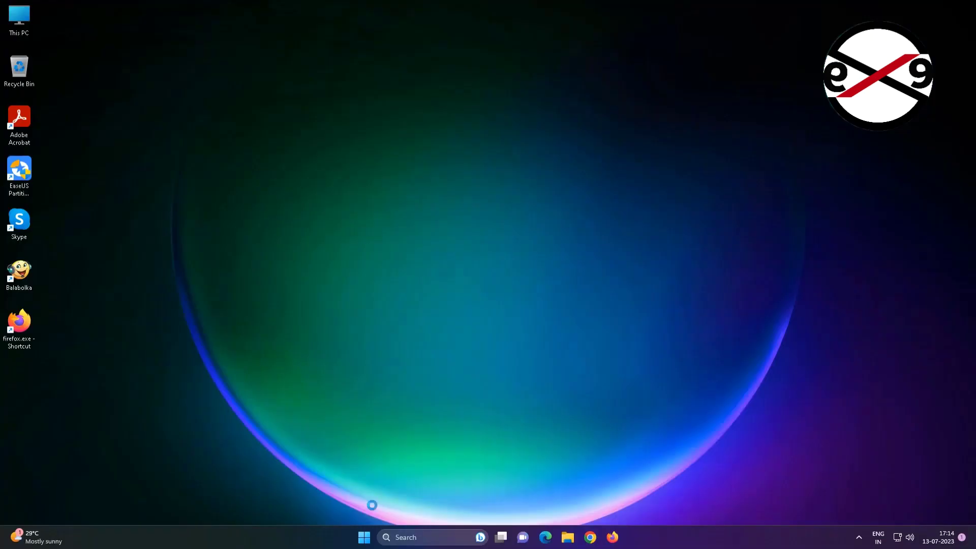
Search Windows for "notepad" and run Notepad as administrator, allowing it to make changes.
left_click(415, 538)
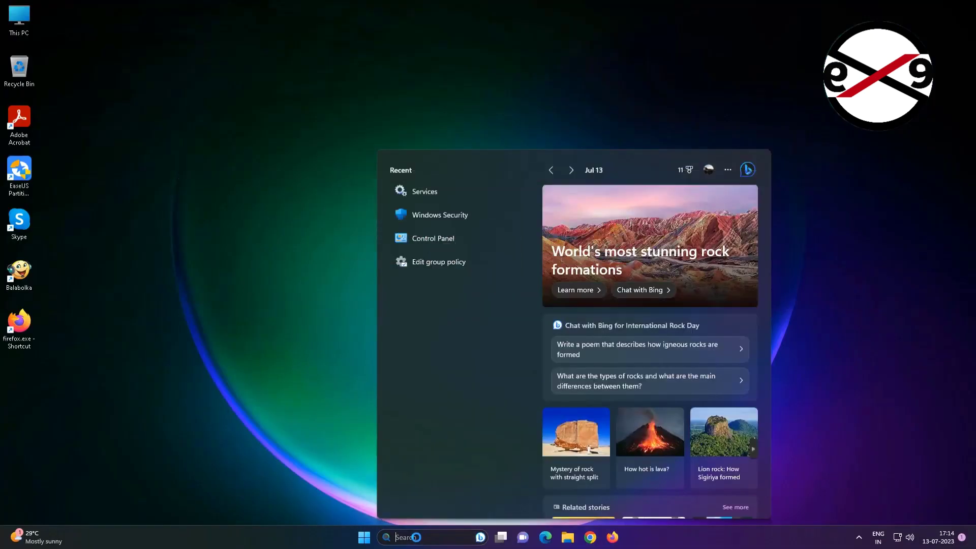
type("notepad")
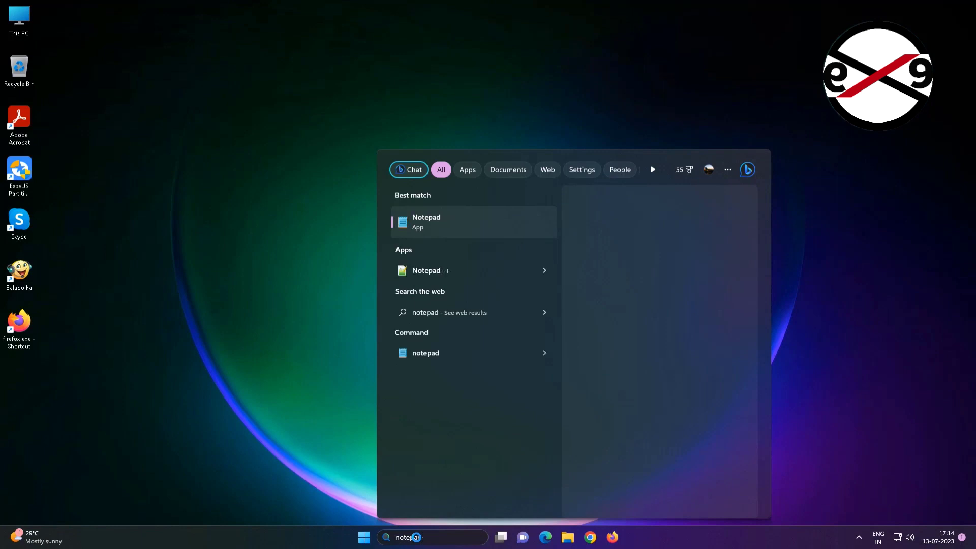
right_click(423, 222)
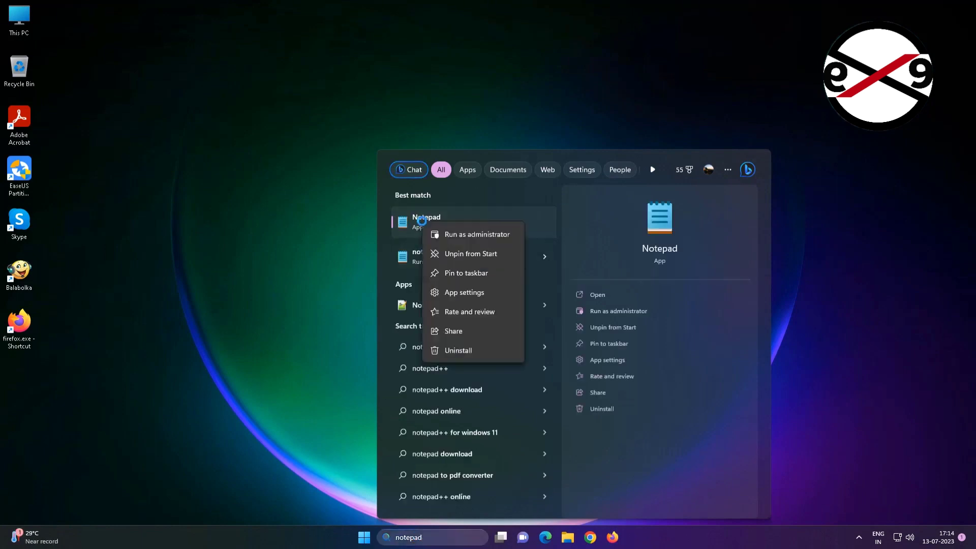
left_click(465, 234)
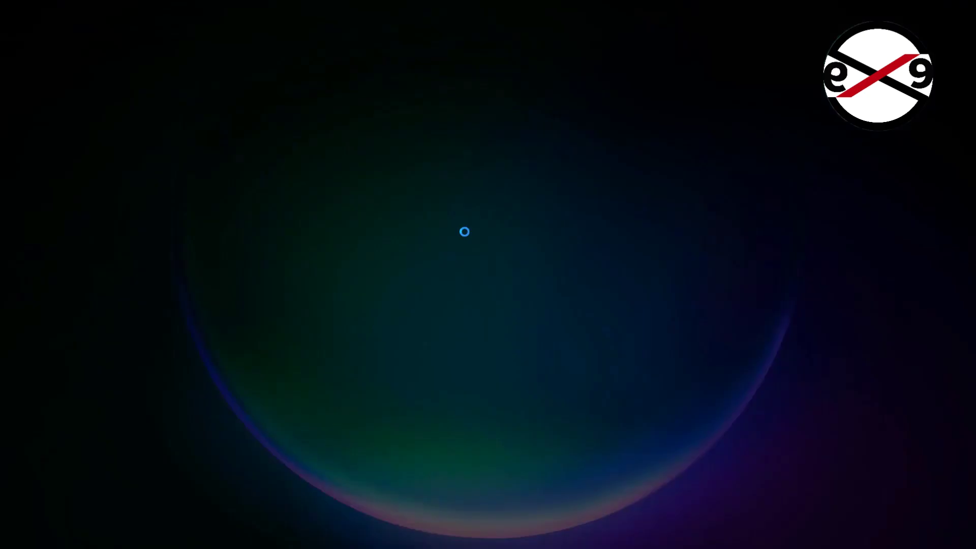
left_click(453, 354)
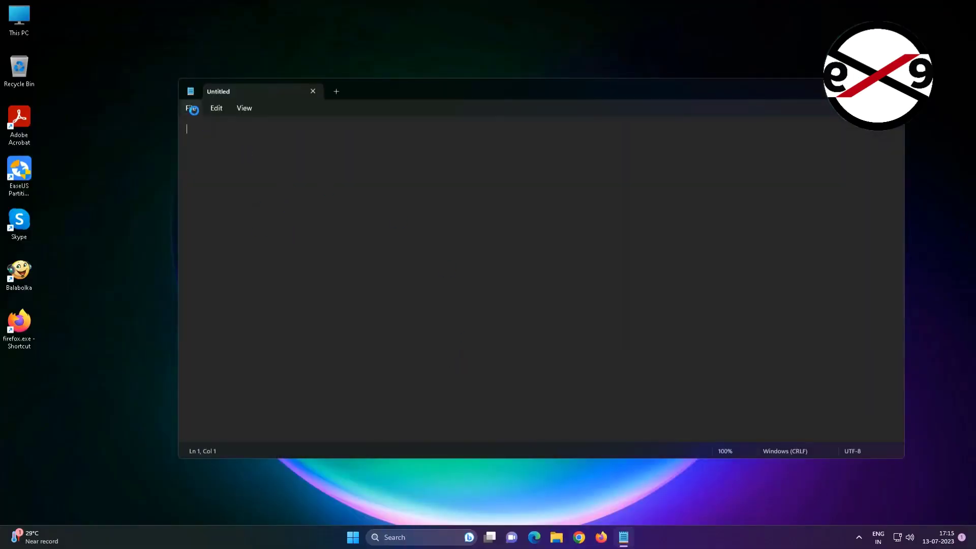
Start opening a file in Notepad and browse to the Windows\System32 folder on Local Disk (C:).
left_click(191, 108)
left_click(196, 159)
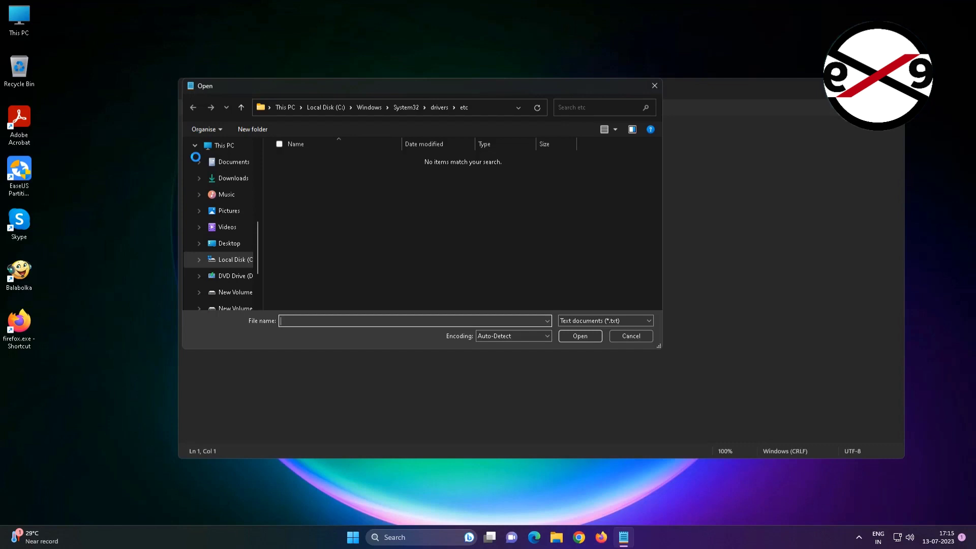
left_click(231, 146)
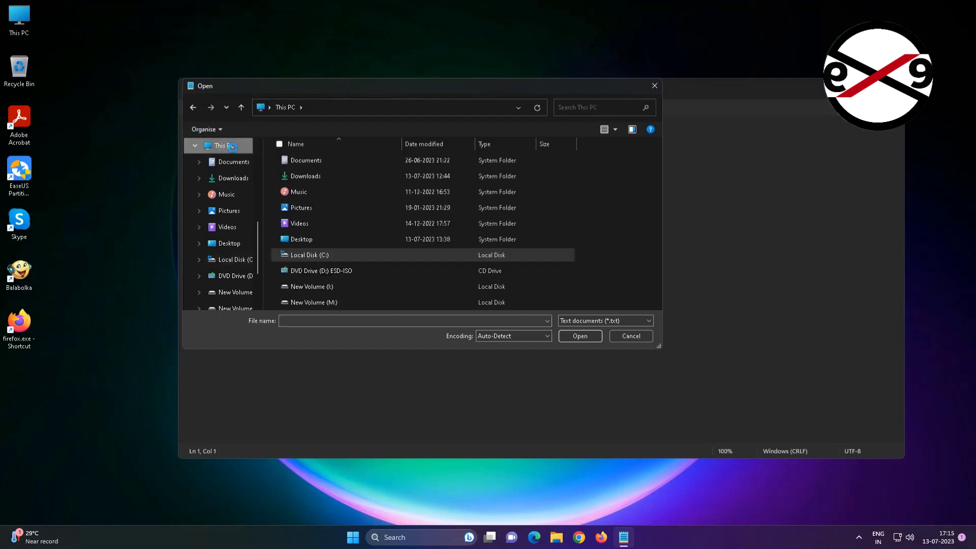
left_click(323, 255)
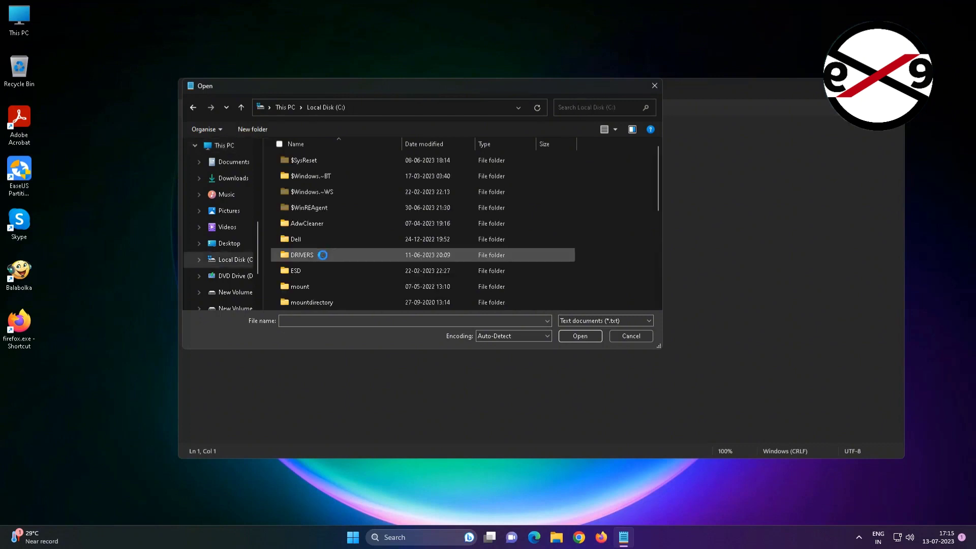
scroll(322, 254, "down", 5)
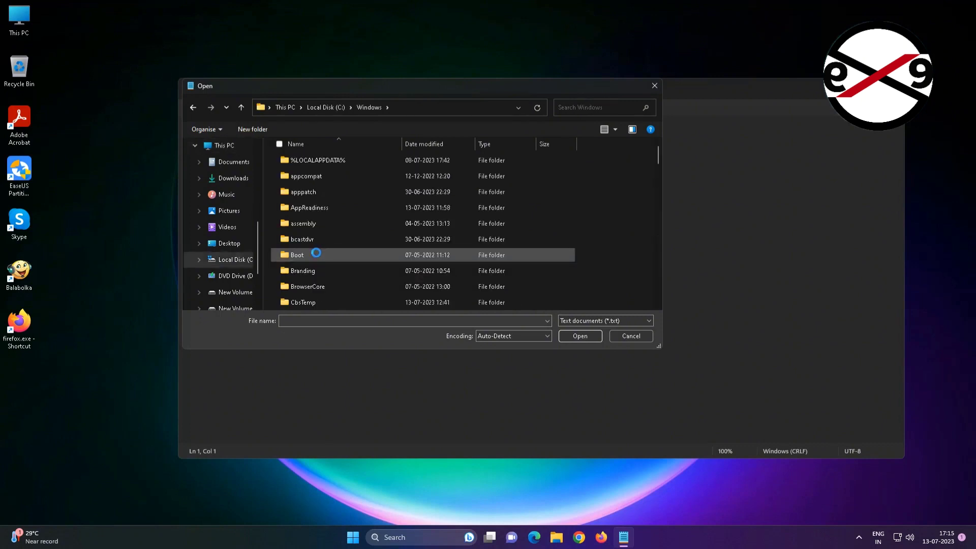
key("s")
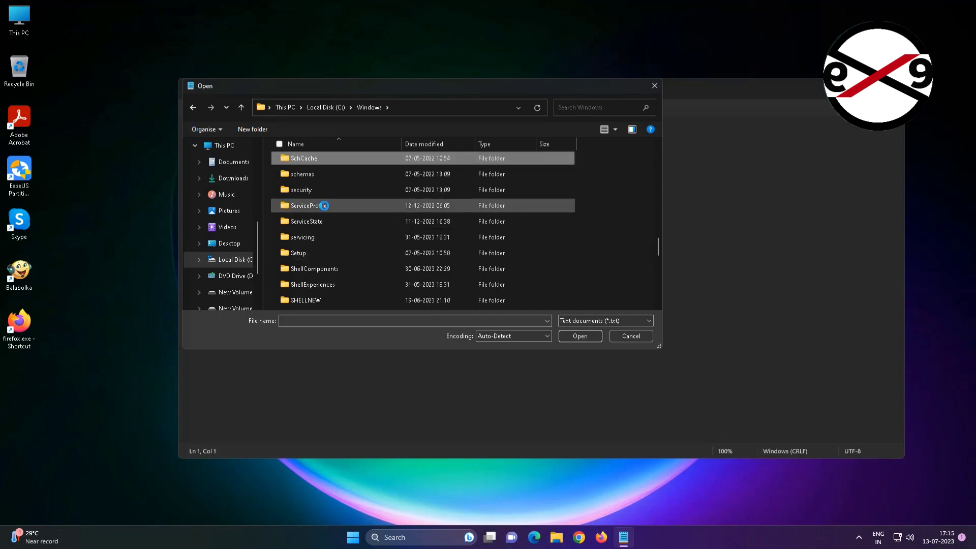
scroll(337, 257, "down", 5)
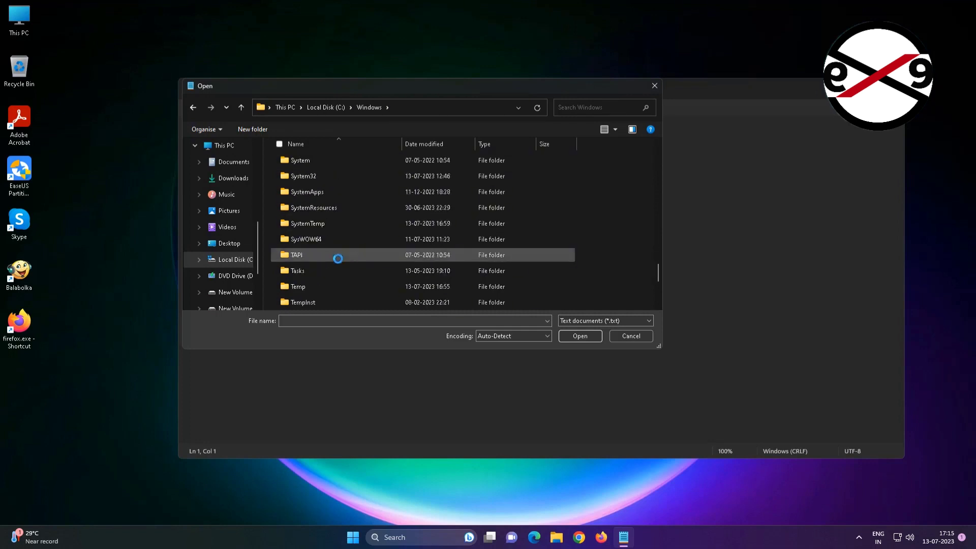
double_click(320, 177)
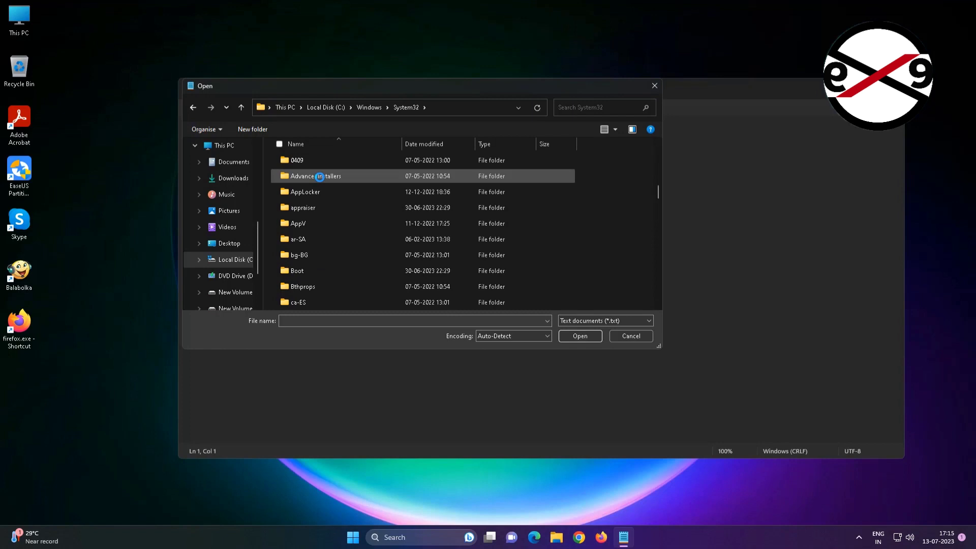
Browse from System32 into the drivers folder and its etc subfolder.
key("e")
key("d")
left_click_drag(658, 298, 656, 139)
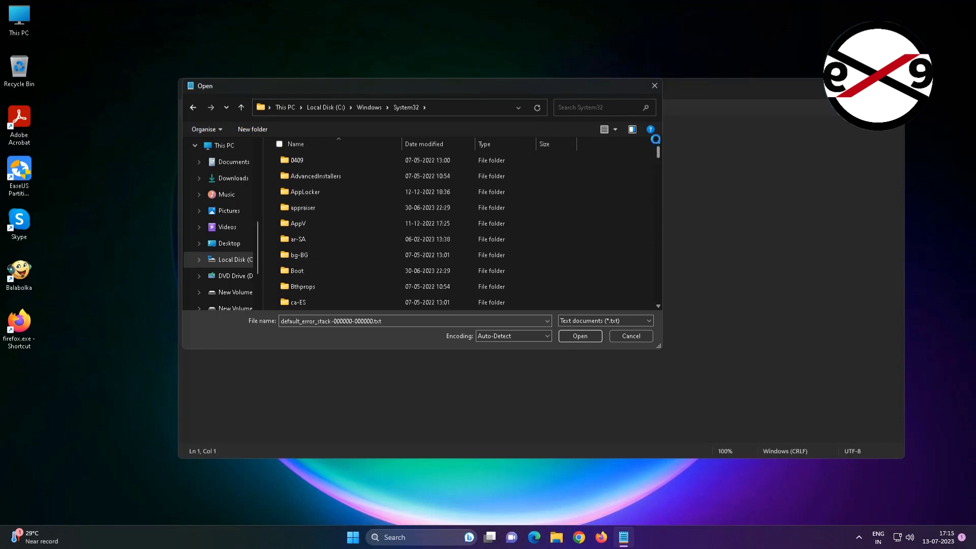
left_click(282, 158)
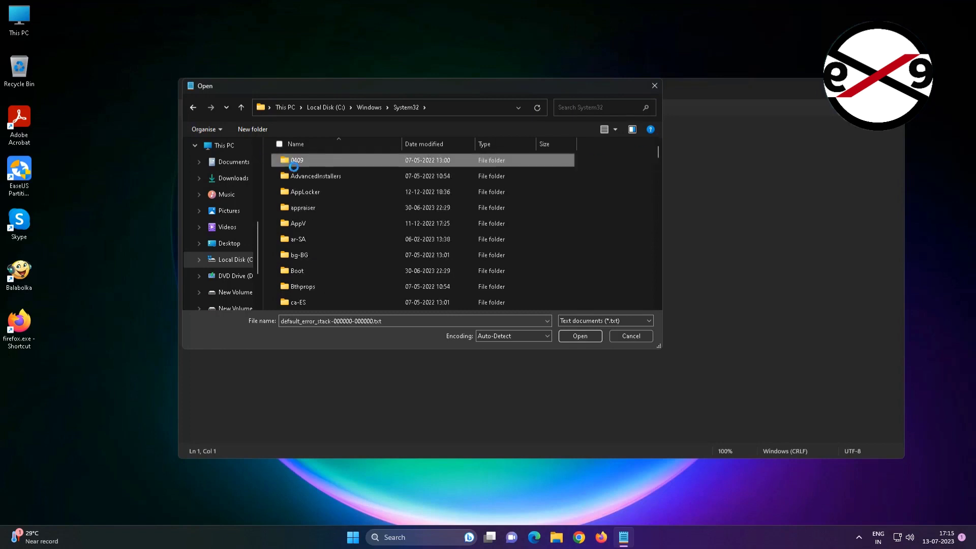
key("d")
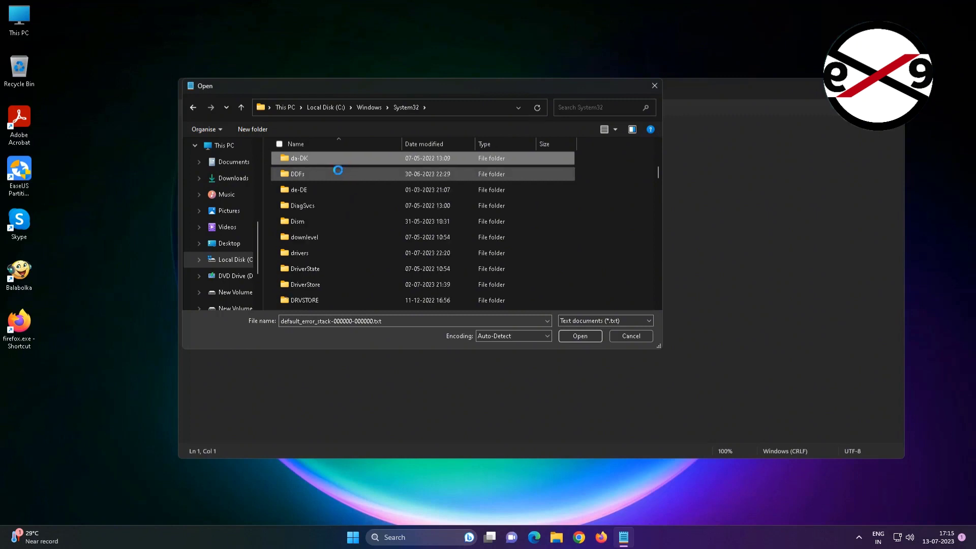
left_click(317, 253)
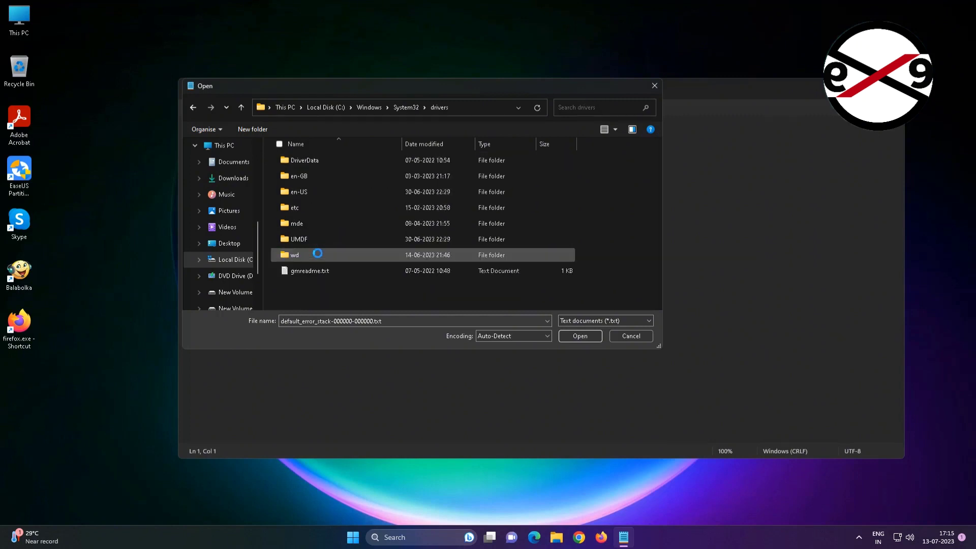
double_click(307, 206)
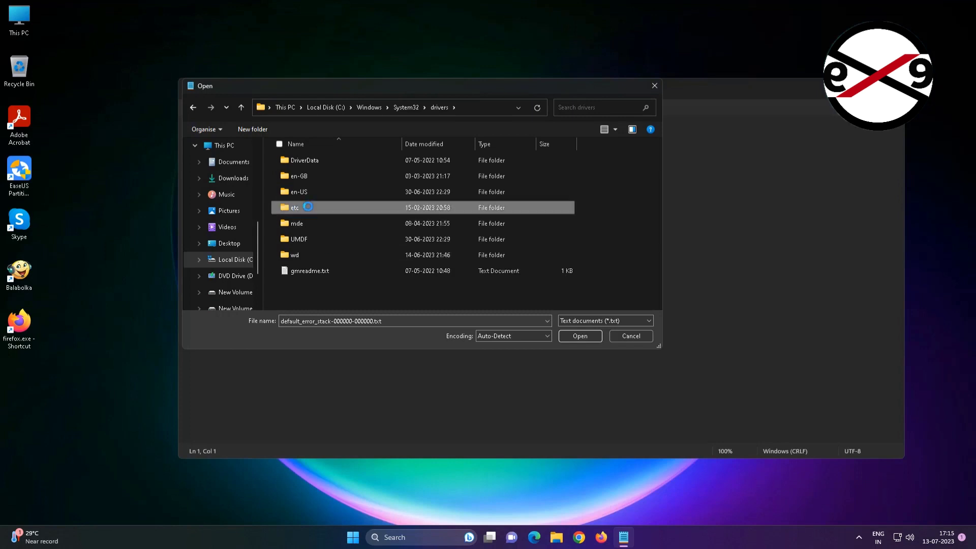
Show all file types in the etc folder and open the hosts file.
left_click(608, 317)
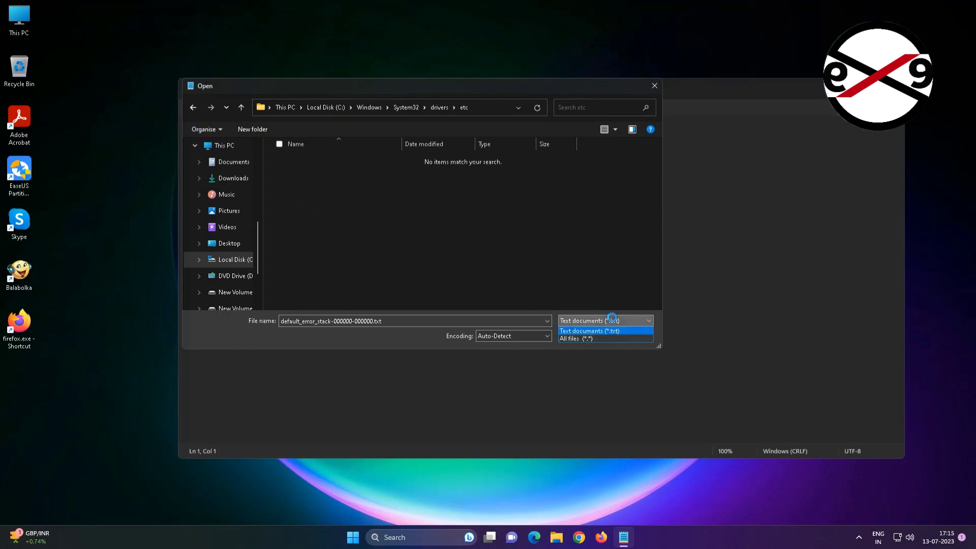
left_click(586, 339)
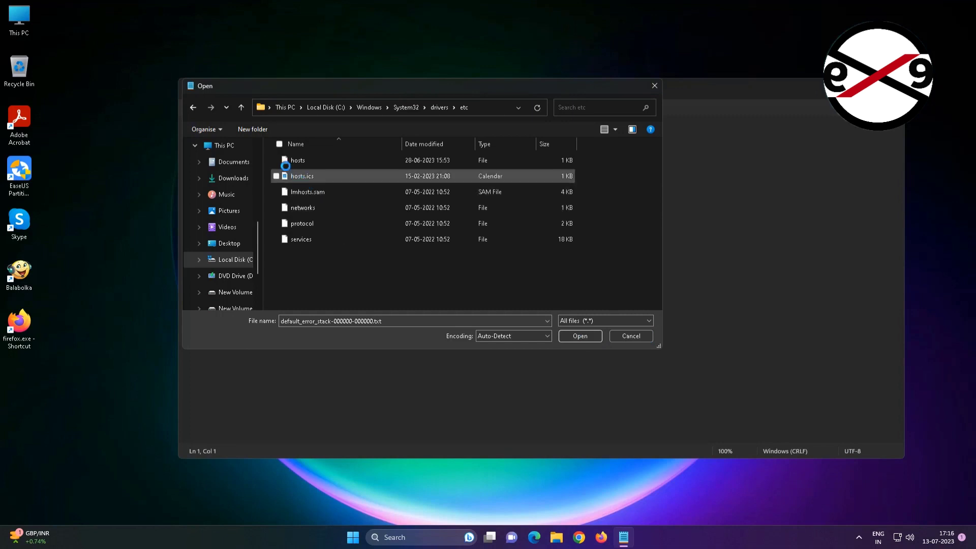
left_click(299, 161)
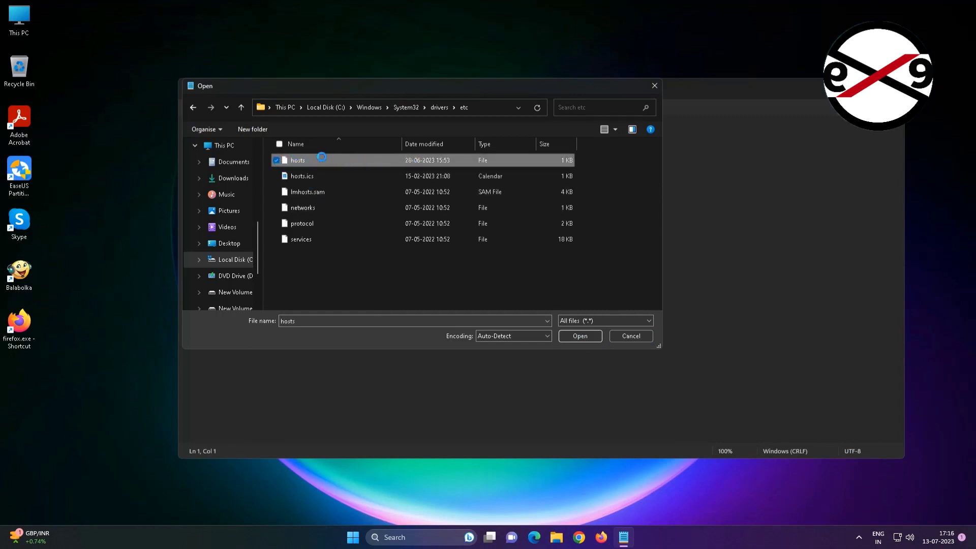
left_click(585, 338)
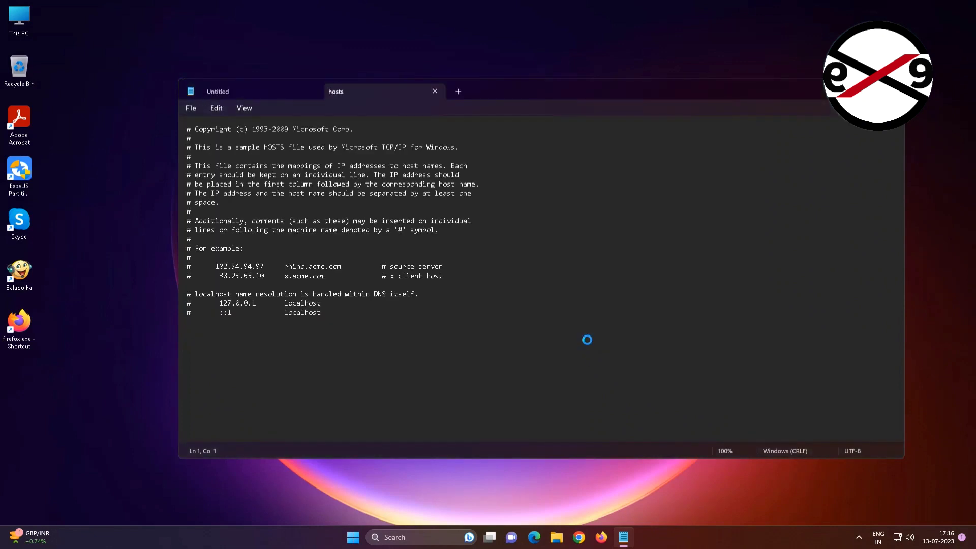
Add the entry "192.168.227.166 murudesktop" below the last line of the hosts file, save it and close Notepad.
left_click(192, 333)
type("192.168.227.166")
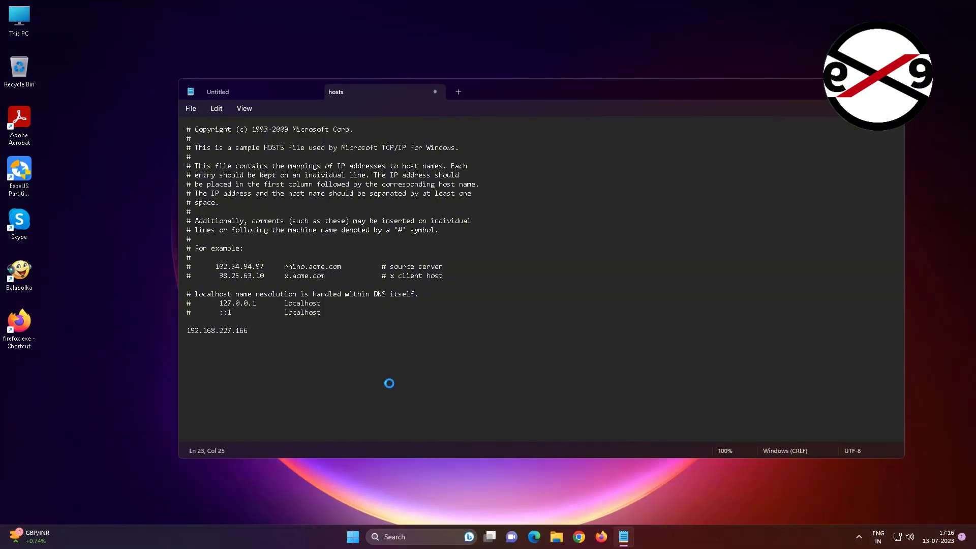
type("         murudesktop")
left_click(189, 108)
left_click(196, 174)
left_click(834, 90)
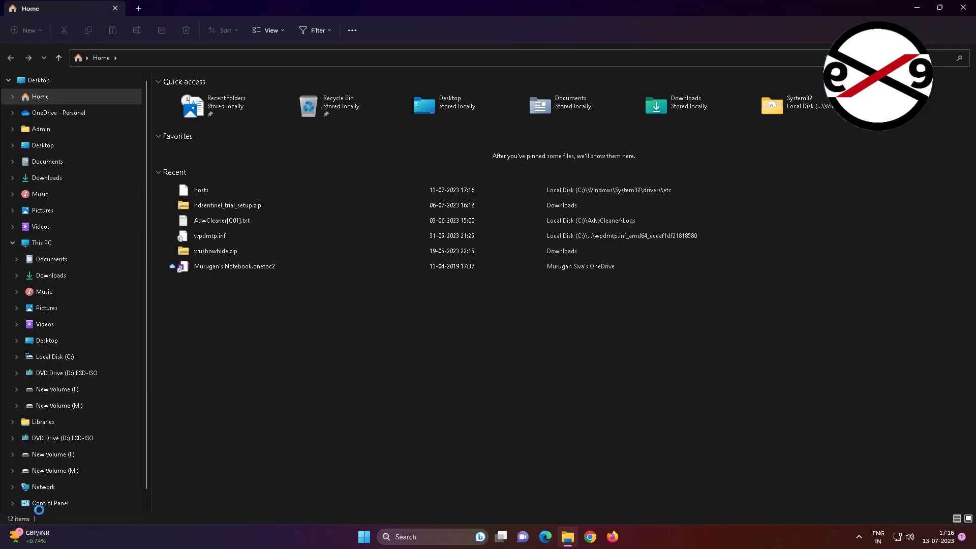
Browse to Network in File Explorer and open the MURUDESKTOP computer.
left_click(49, 488)
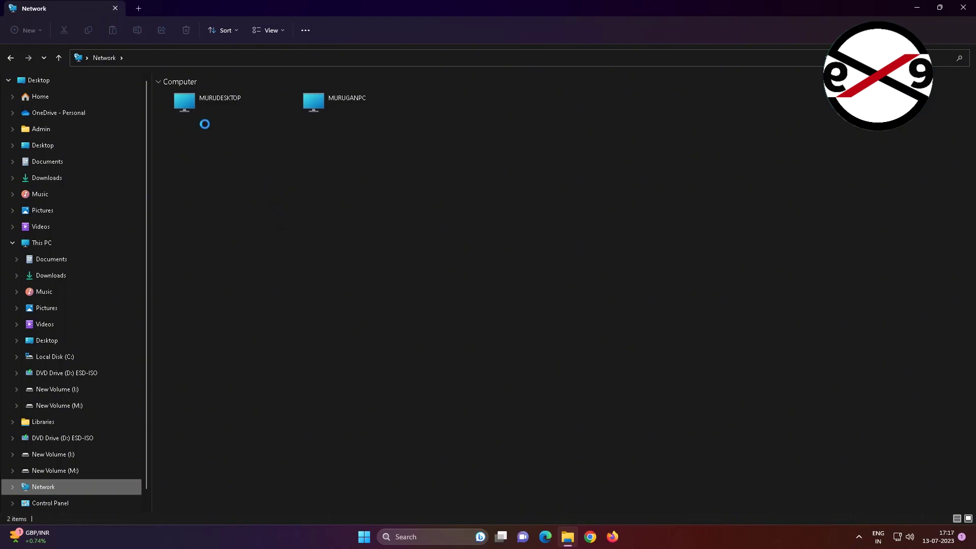
left_click(205, 99)
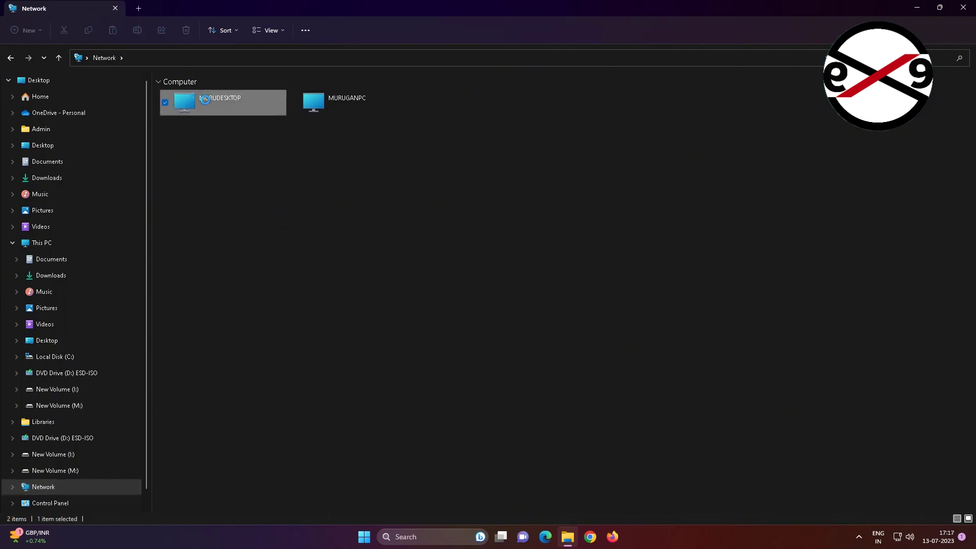
double_click(205, 100)
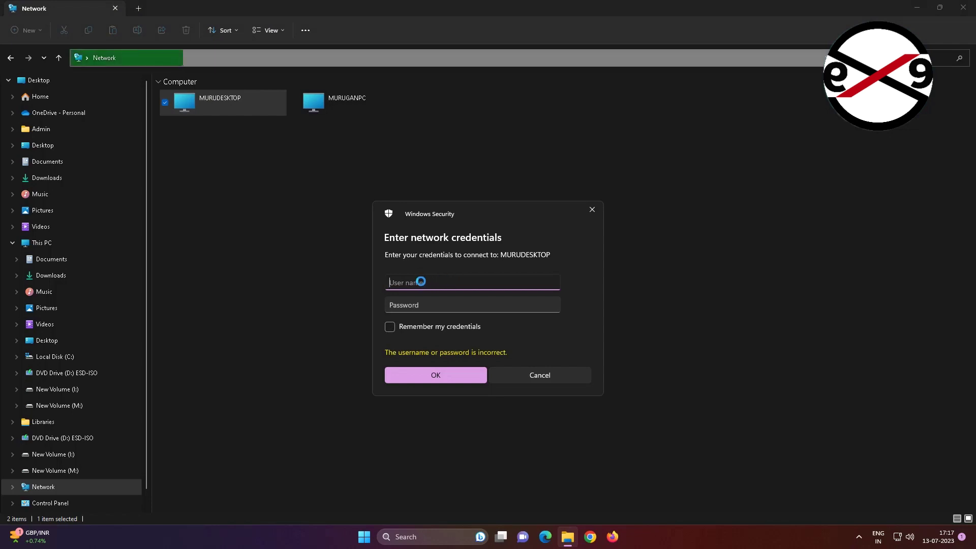
Sign in to MURUDESKTOP with the user name Admin and the account password, and open the shared New Folder.
type("A")
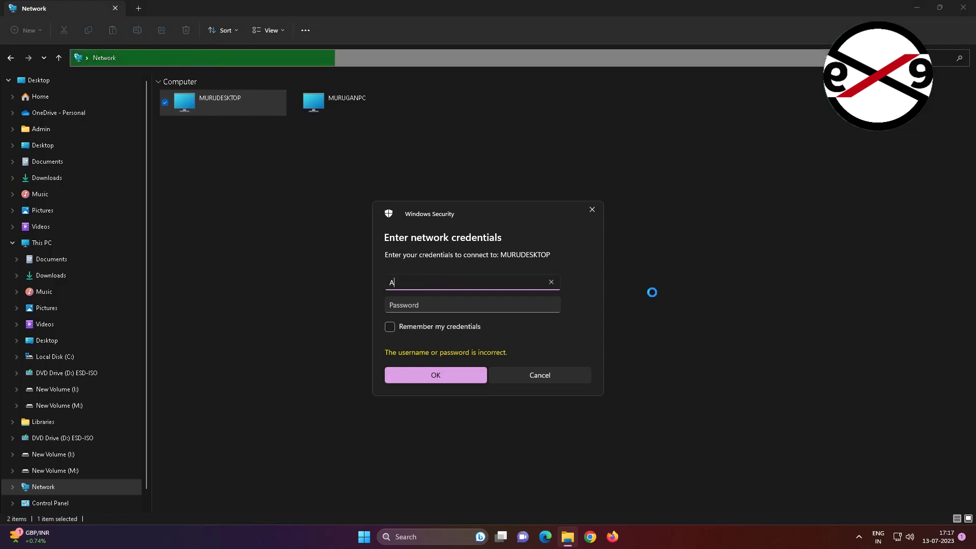
type("dmin")
key("Tab")
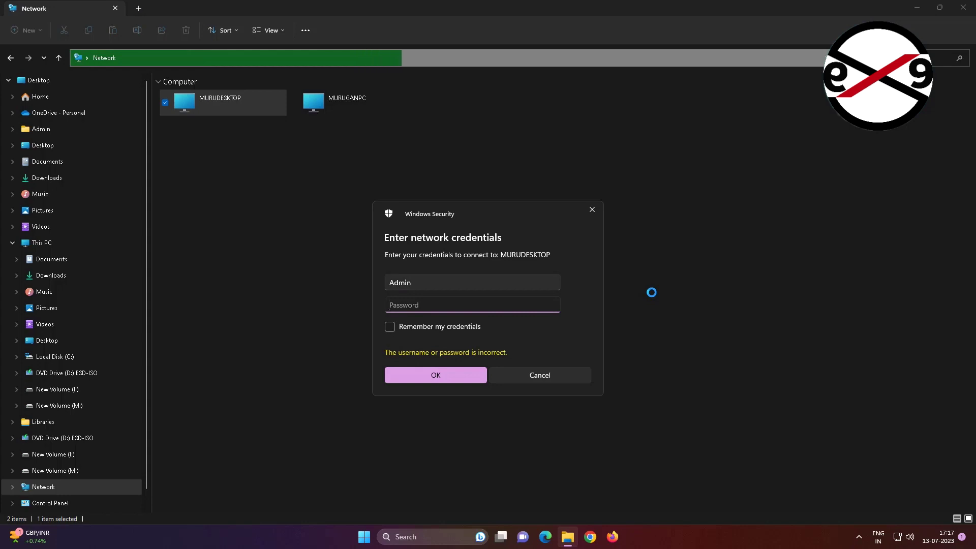
type("•••••")
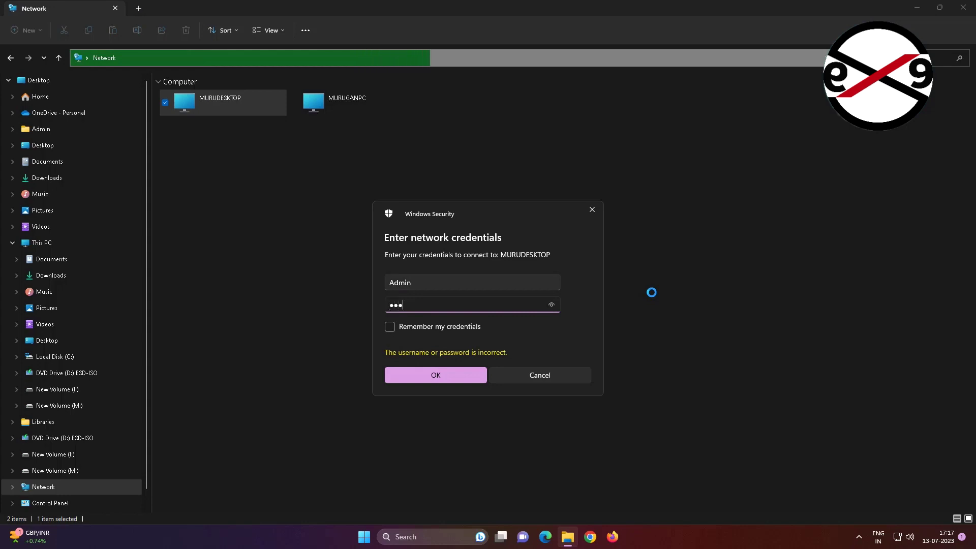
type("••")
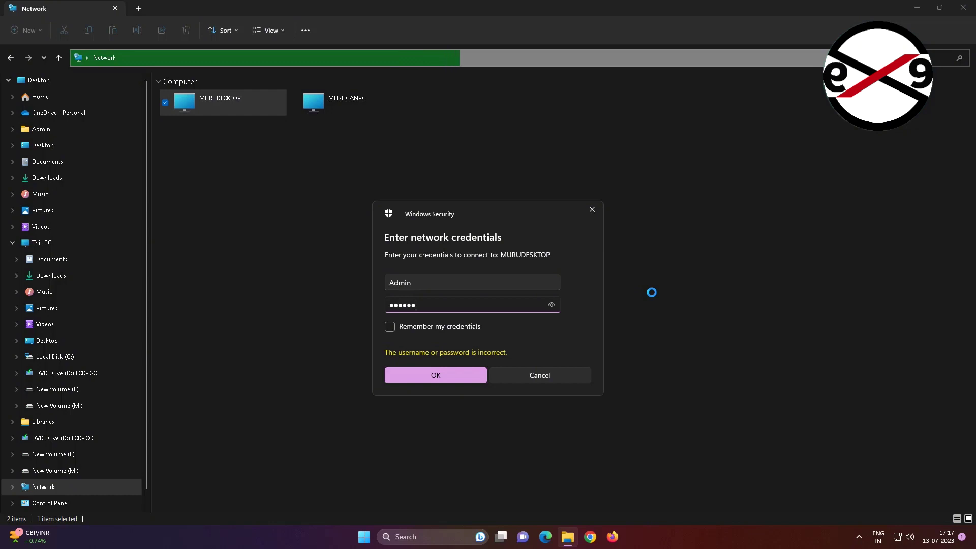
type("•")
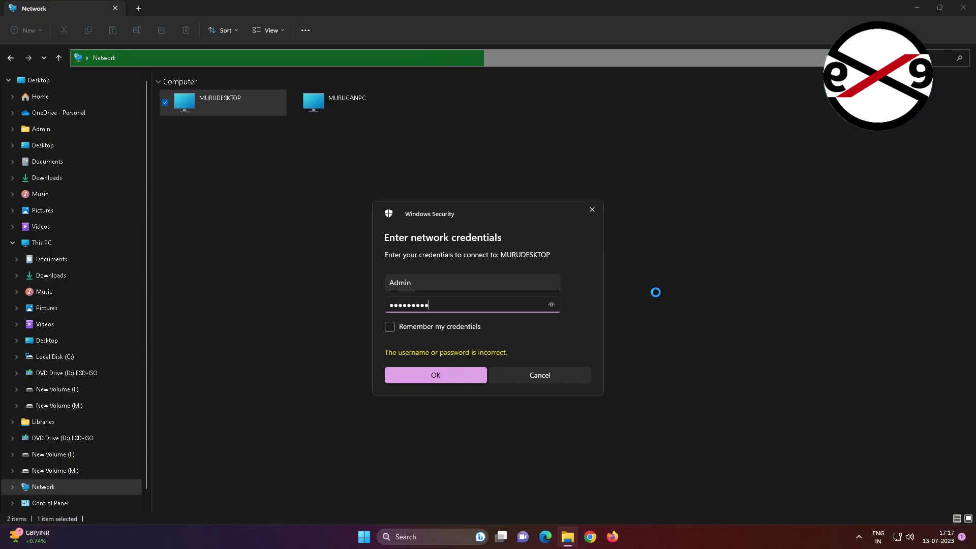
left_click(449, 375)
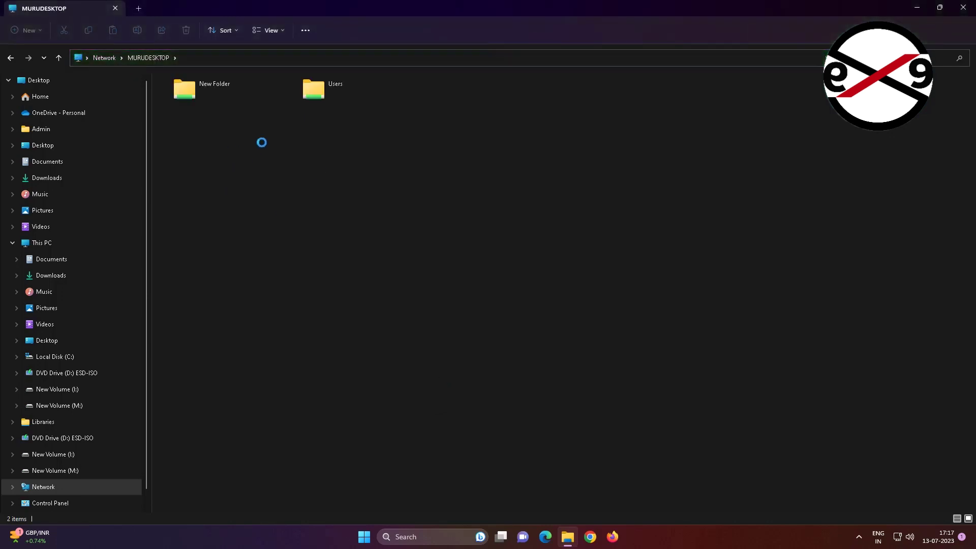
double_click(224, 101)
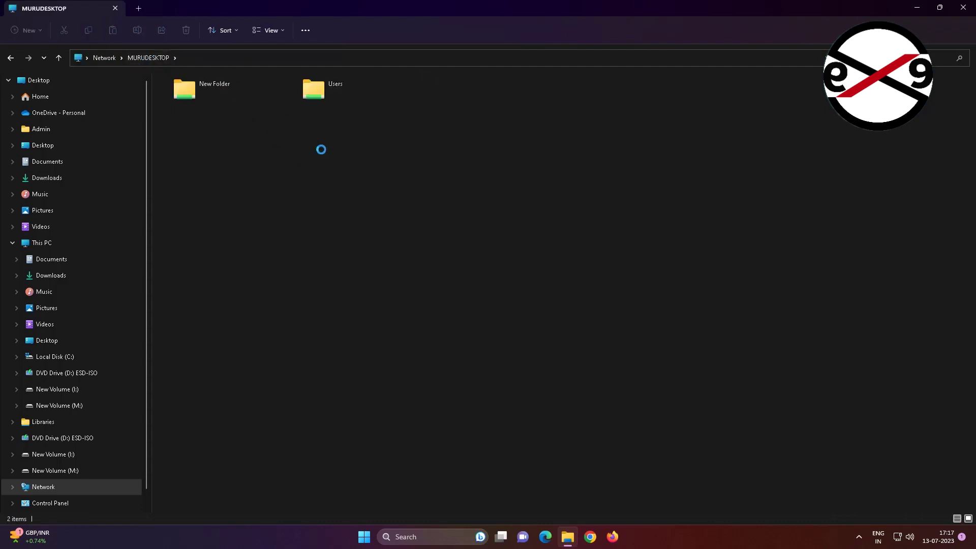